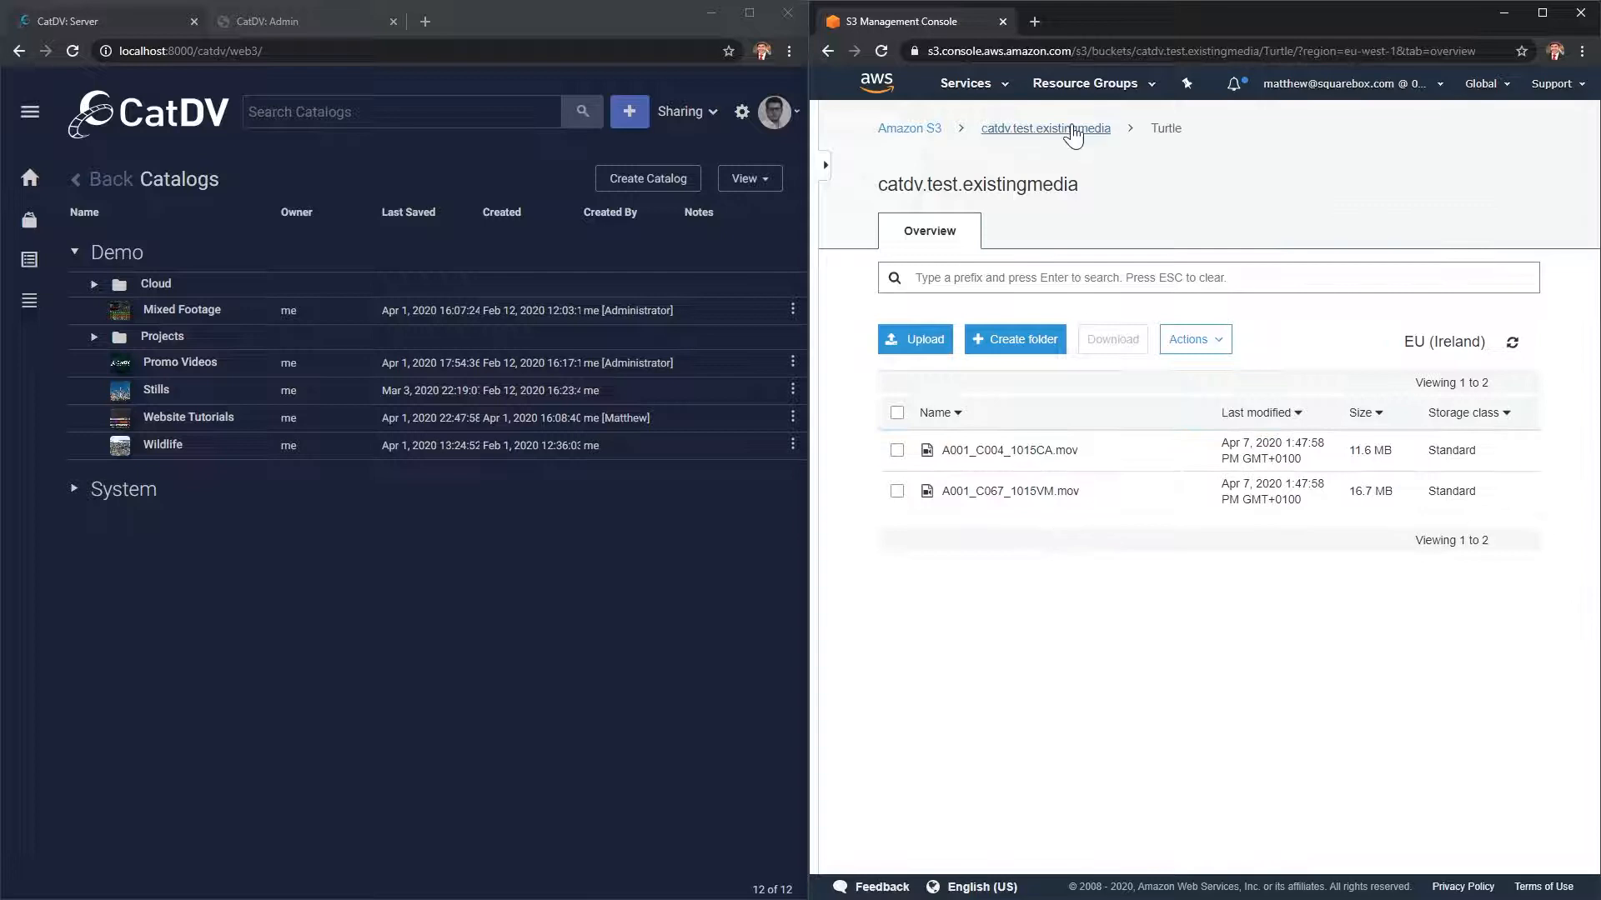
- Return S3 to the catdv.test.existingmedia bucket root, open the empty Media on S3 catalog, and reposition Worker Manager
{"action": "left_click", "coordinate": [1049, 130]}
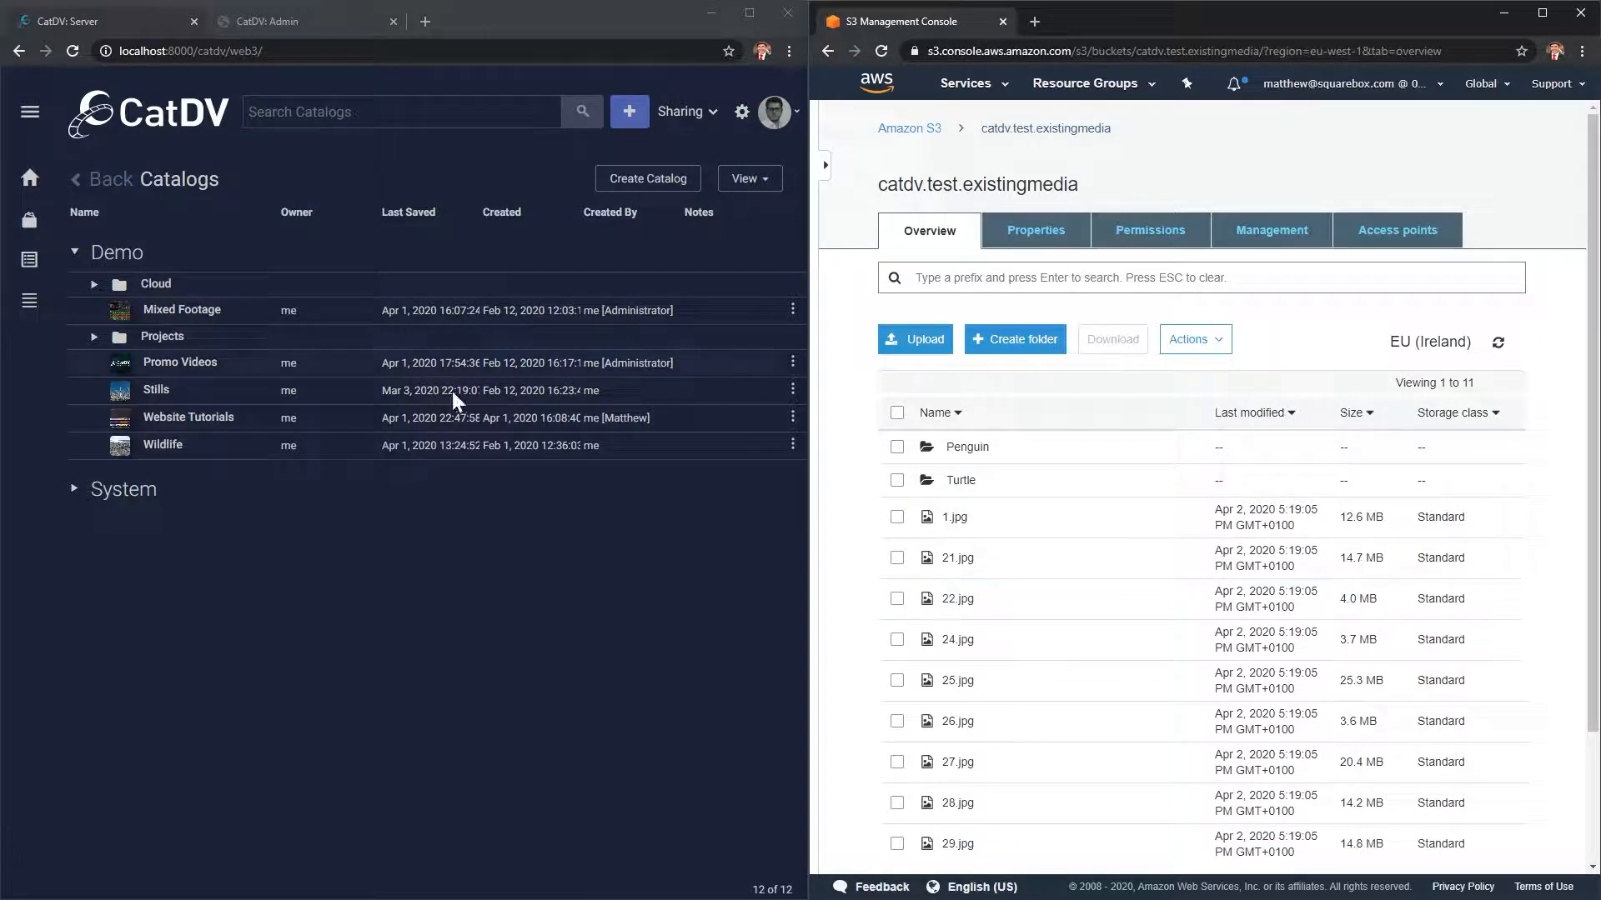
{"action": "left_click", "coordinate": [93, 283]}
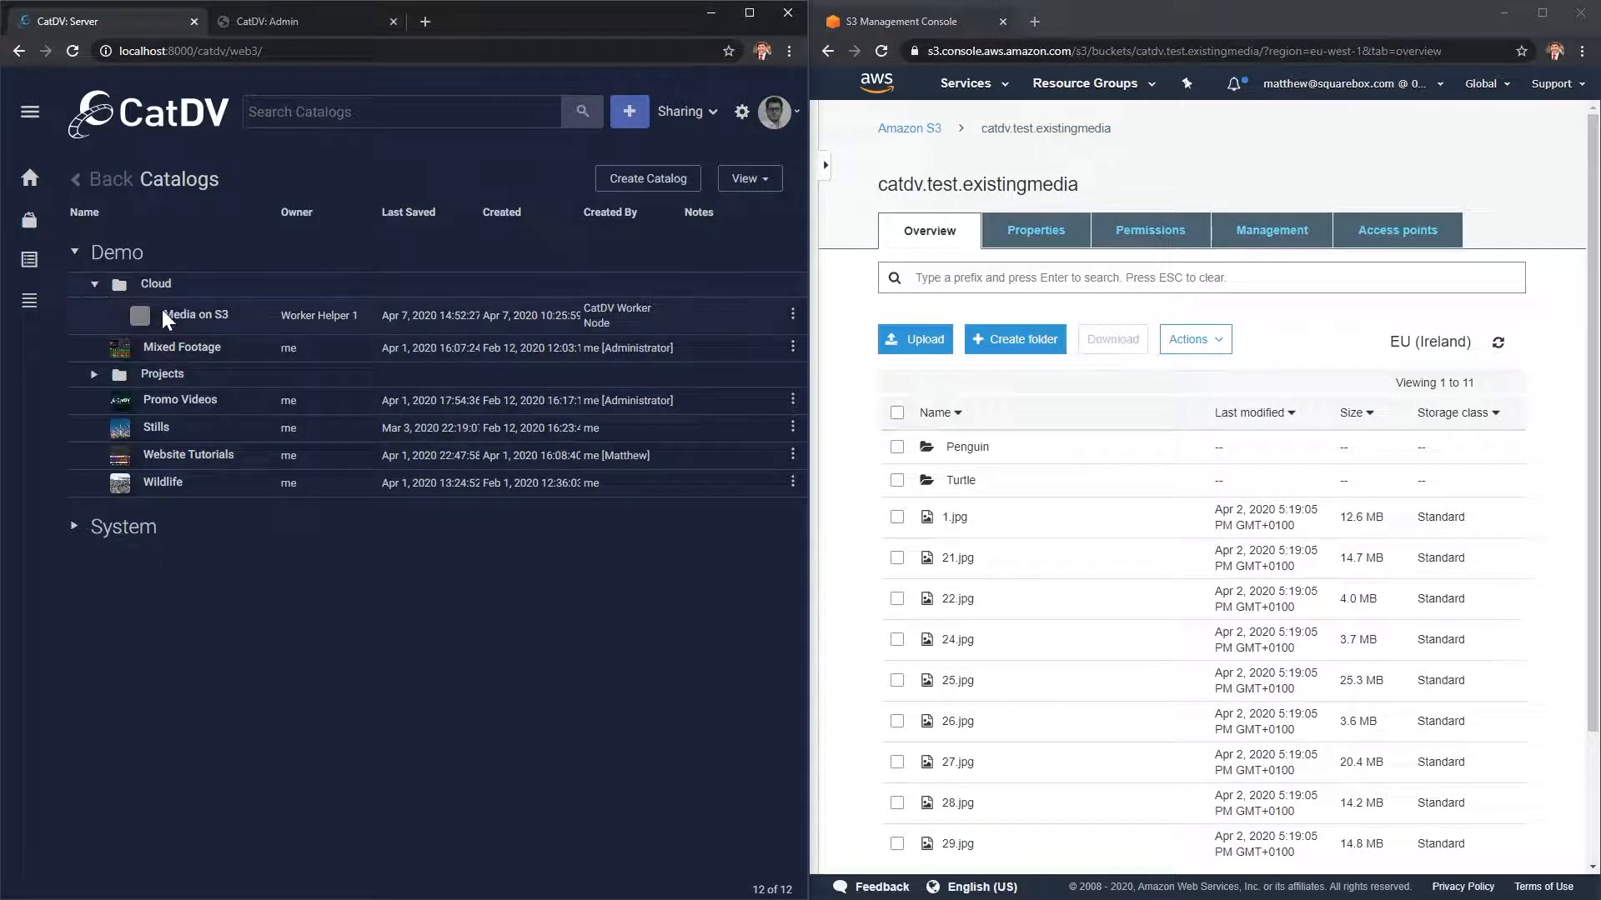
{"action": "left_click", "coordinate": [200, 315]}
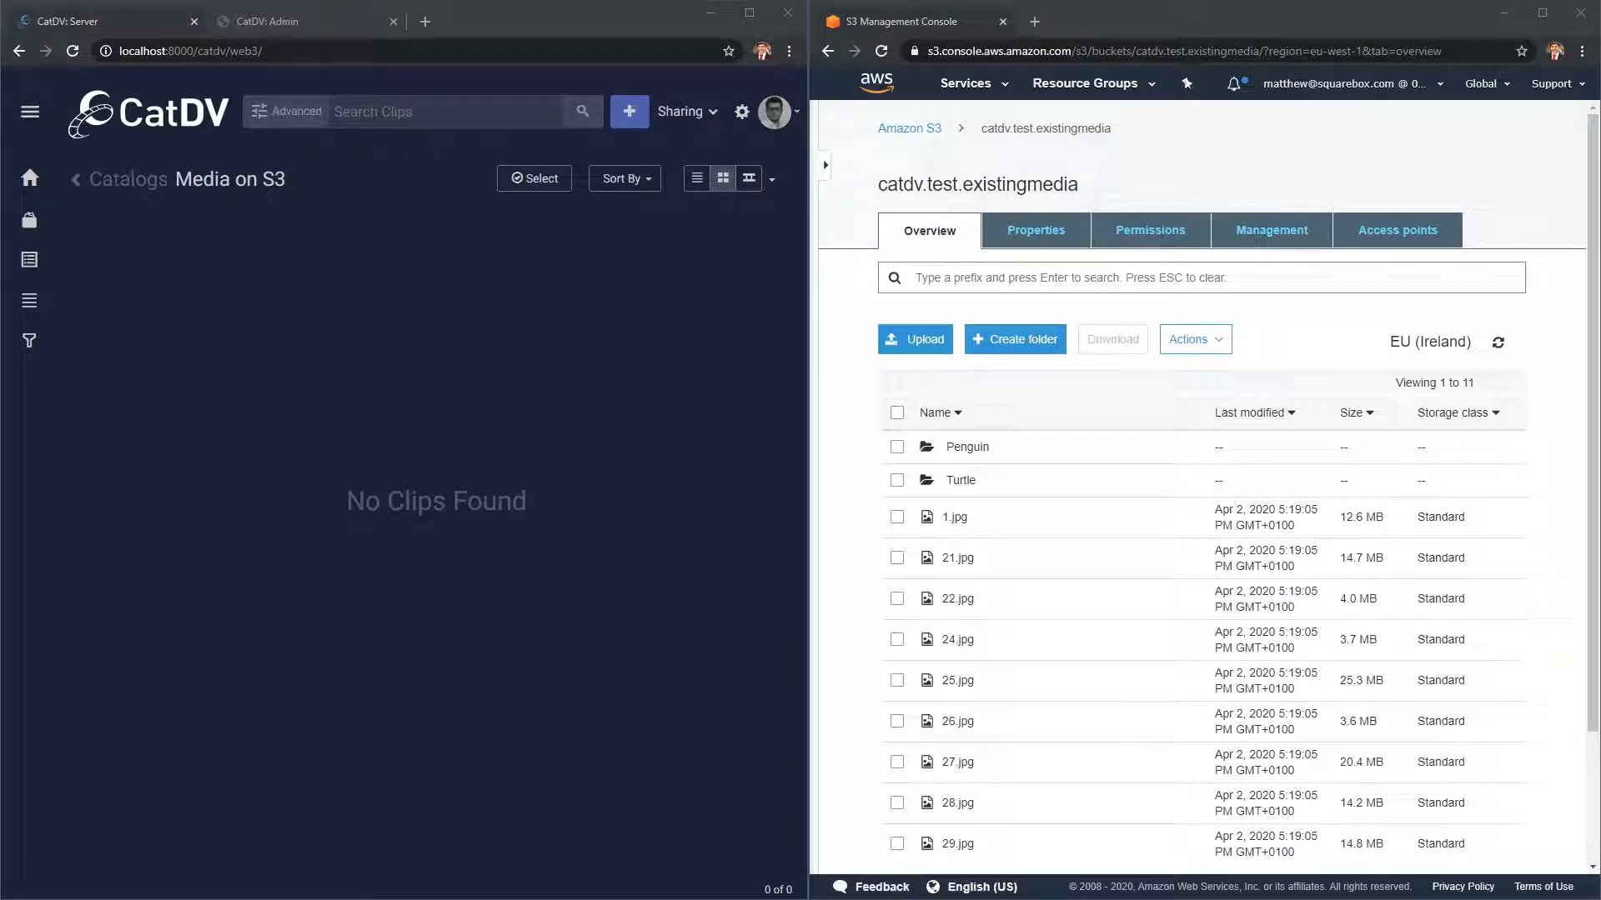
{"action": "left_click_drag", "start_coordinate": [1600, 533], "coordinate": [972, 276]}
- Start the S3 Ingest worker engine so 14 clips load, then move Worker Manager off screen
{"action": "left_click", "coordinate": [1101, 565]}
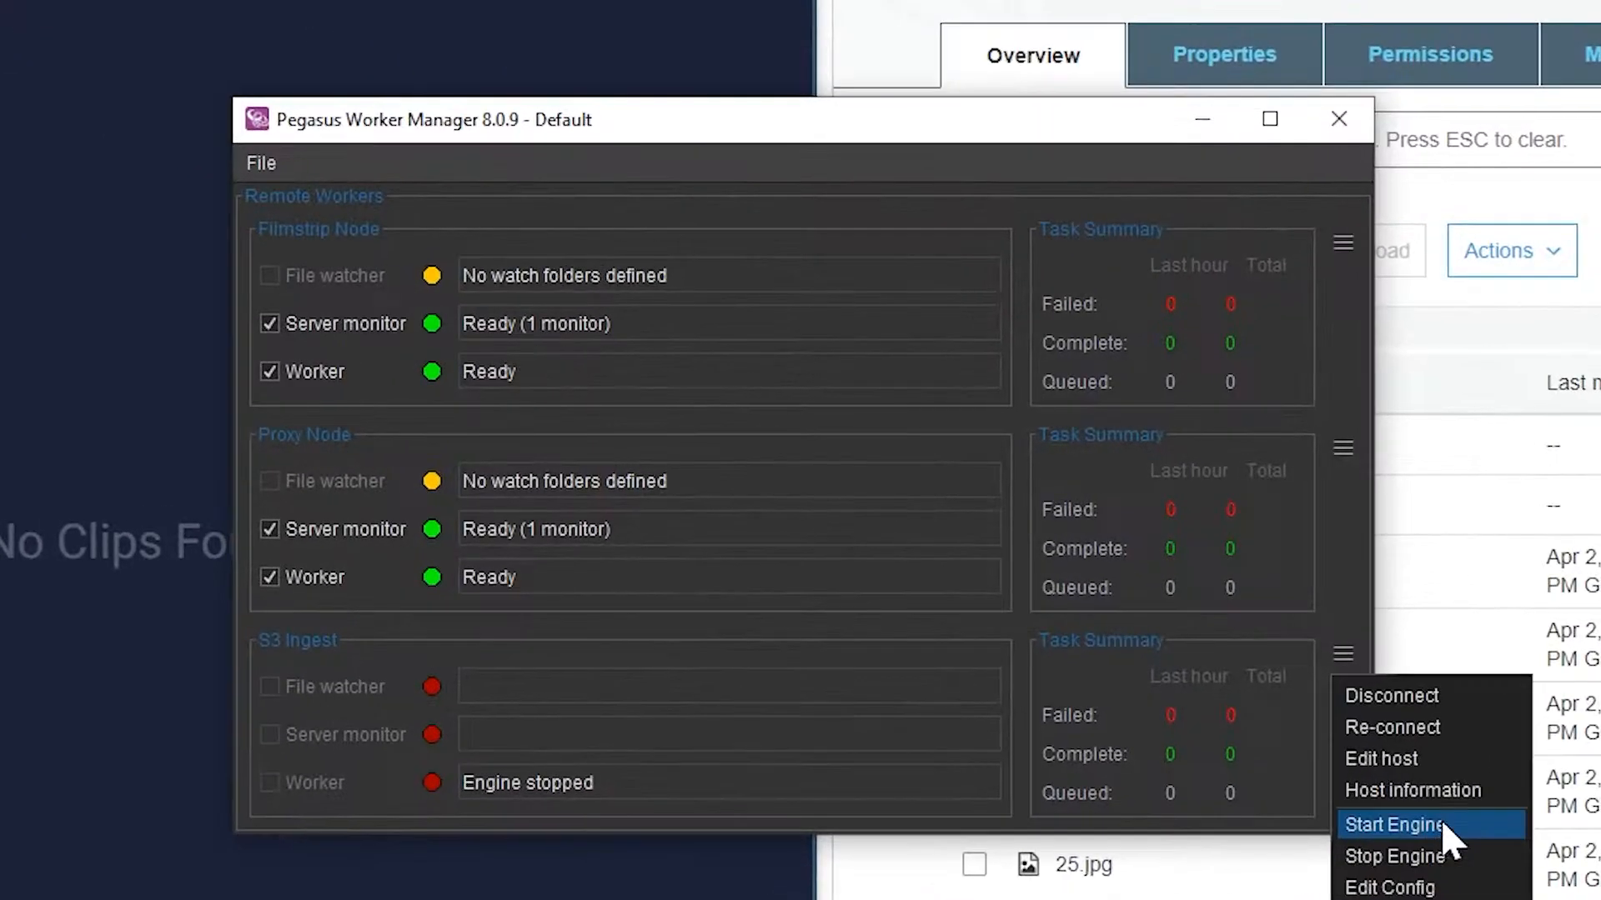
{"action": "left_click", "coordinate": [1391, 789]}
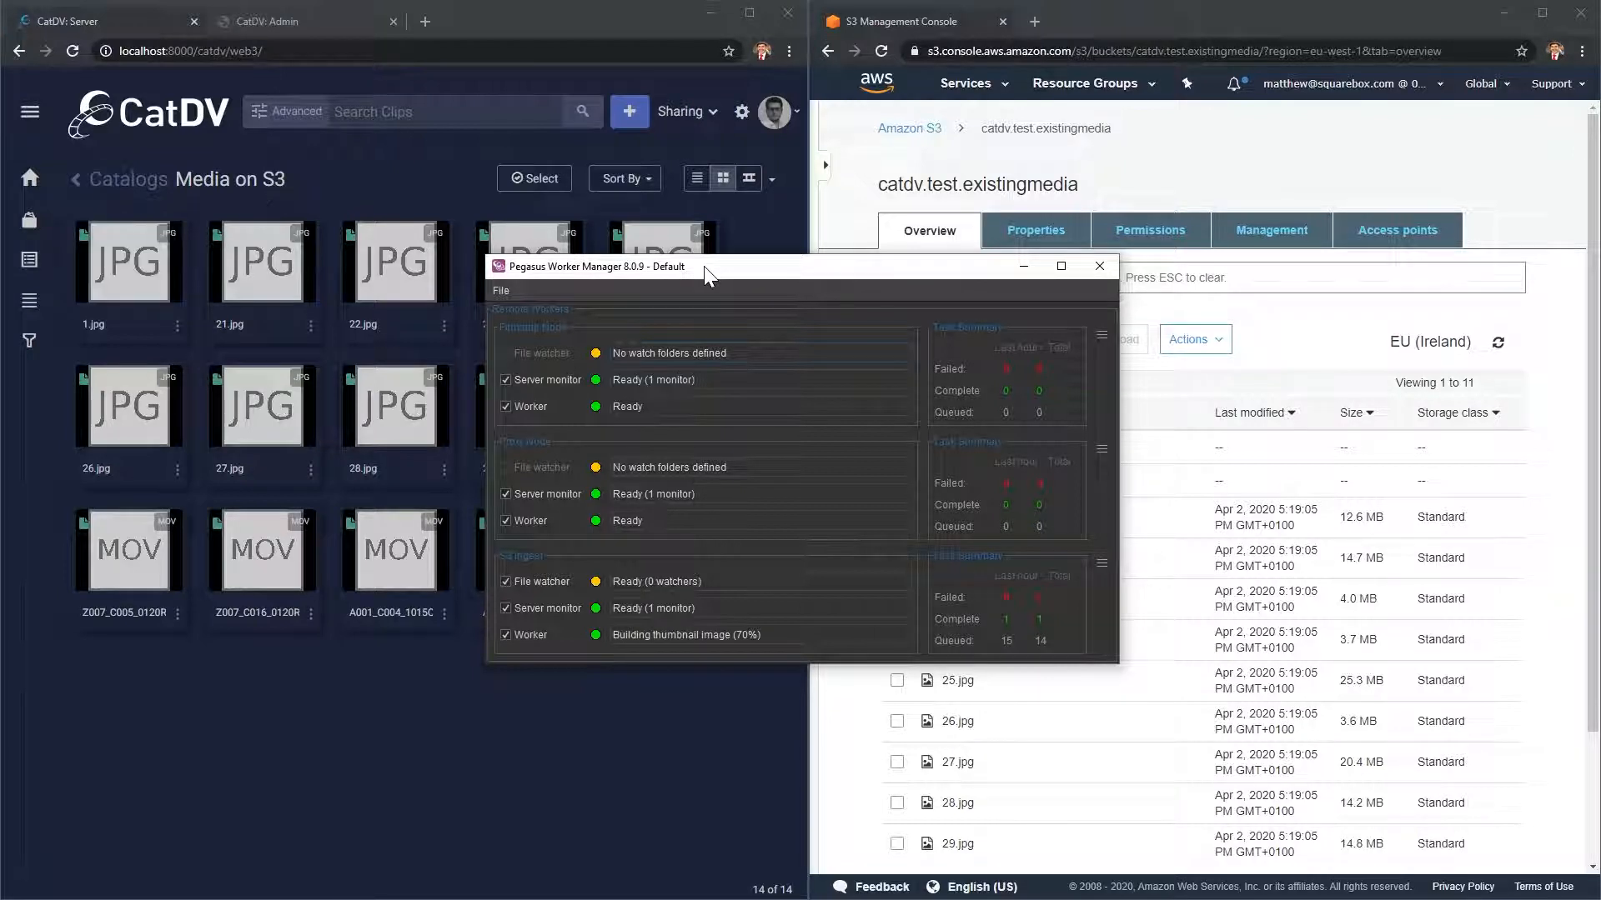
{"action": "left_click_drag", "start_coordinate": [703, 267], "coordinate": [1600, 254]}
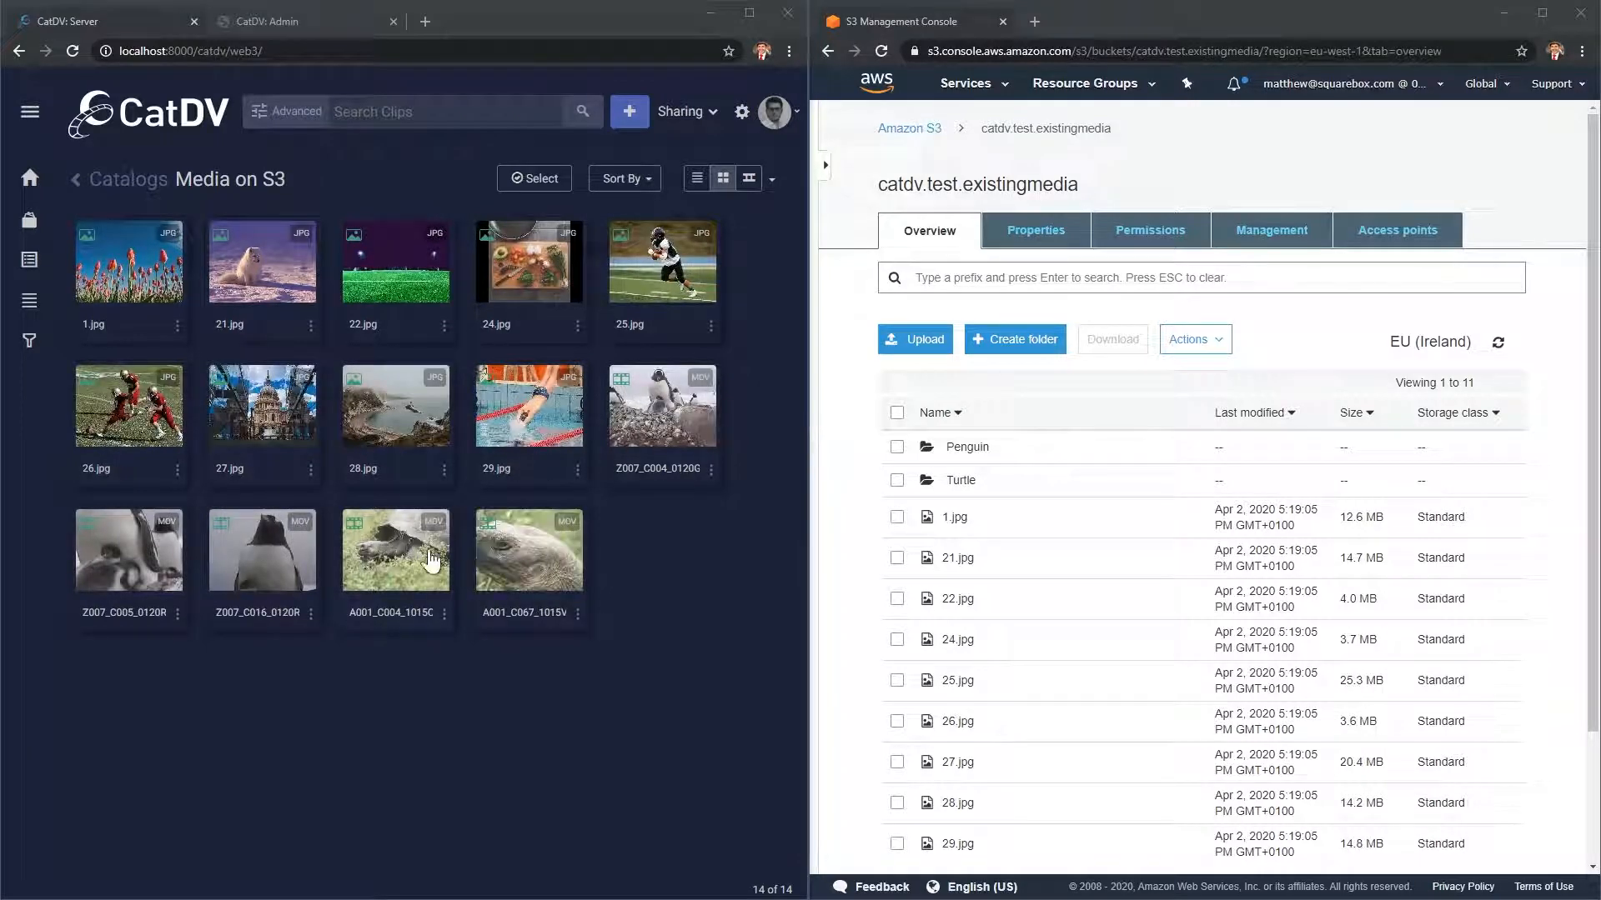
- Open clip A001_C067_1015VM.mov, play and pause its proxy, and scroll to the Proxy File row
{"action": "left_click", "coordinate": [512, 547]}
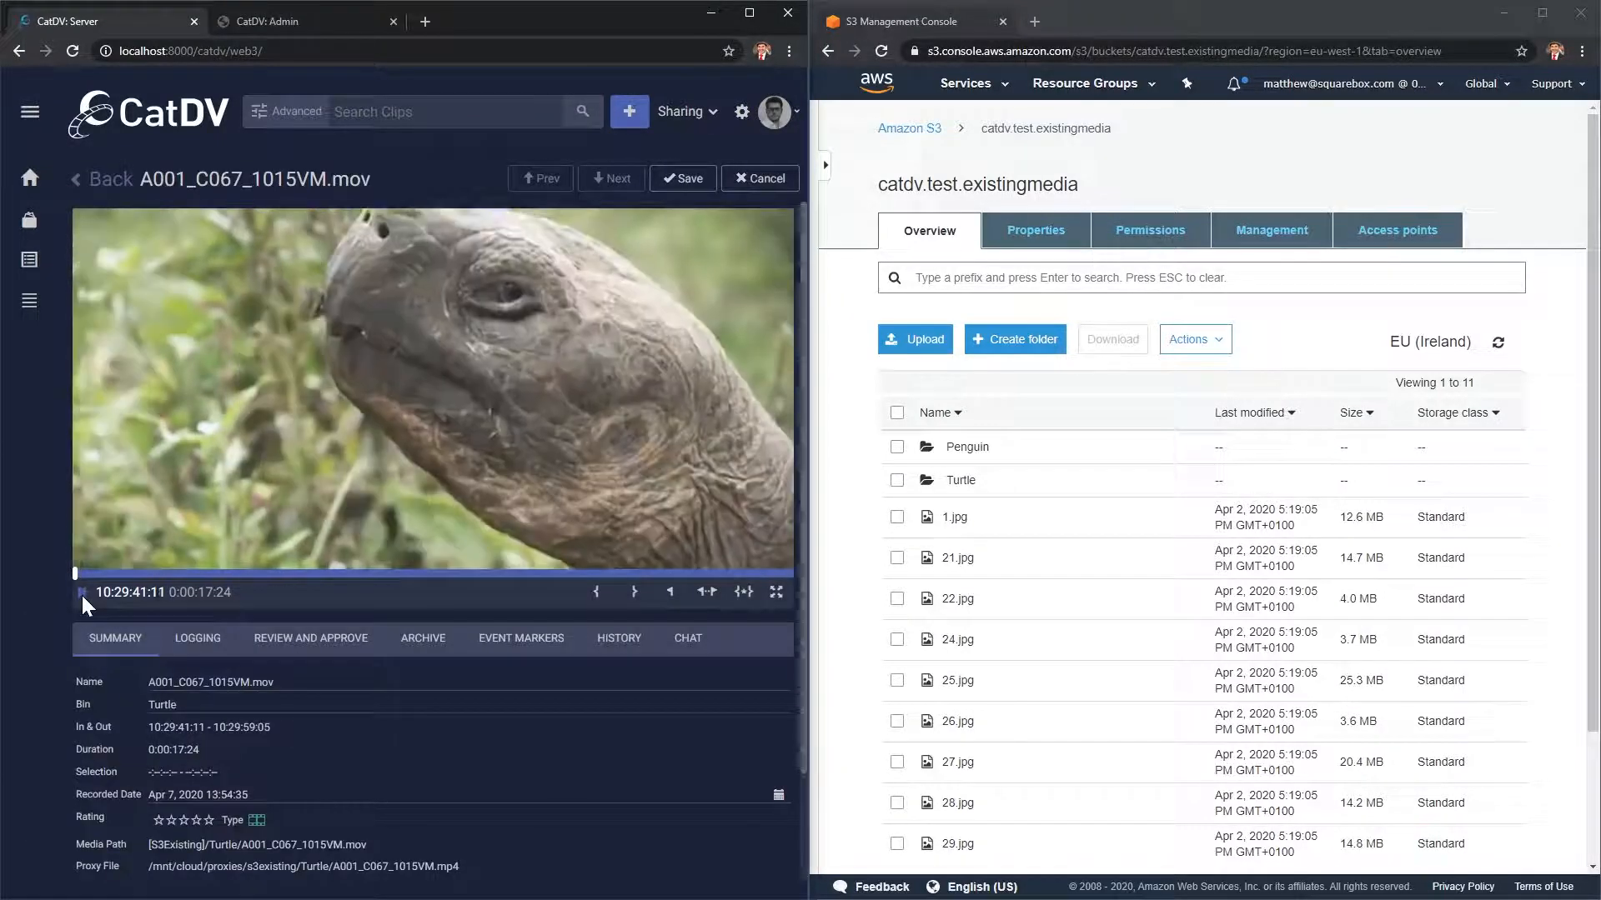
{"action": "left_click", "coordinate": [82, 595]}
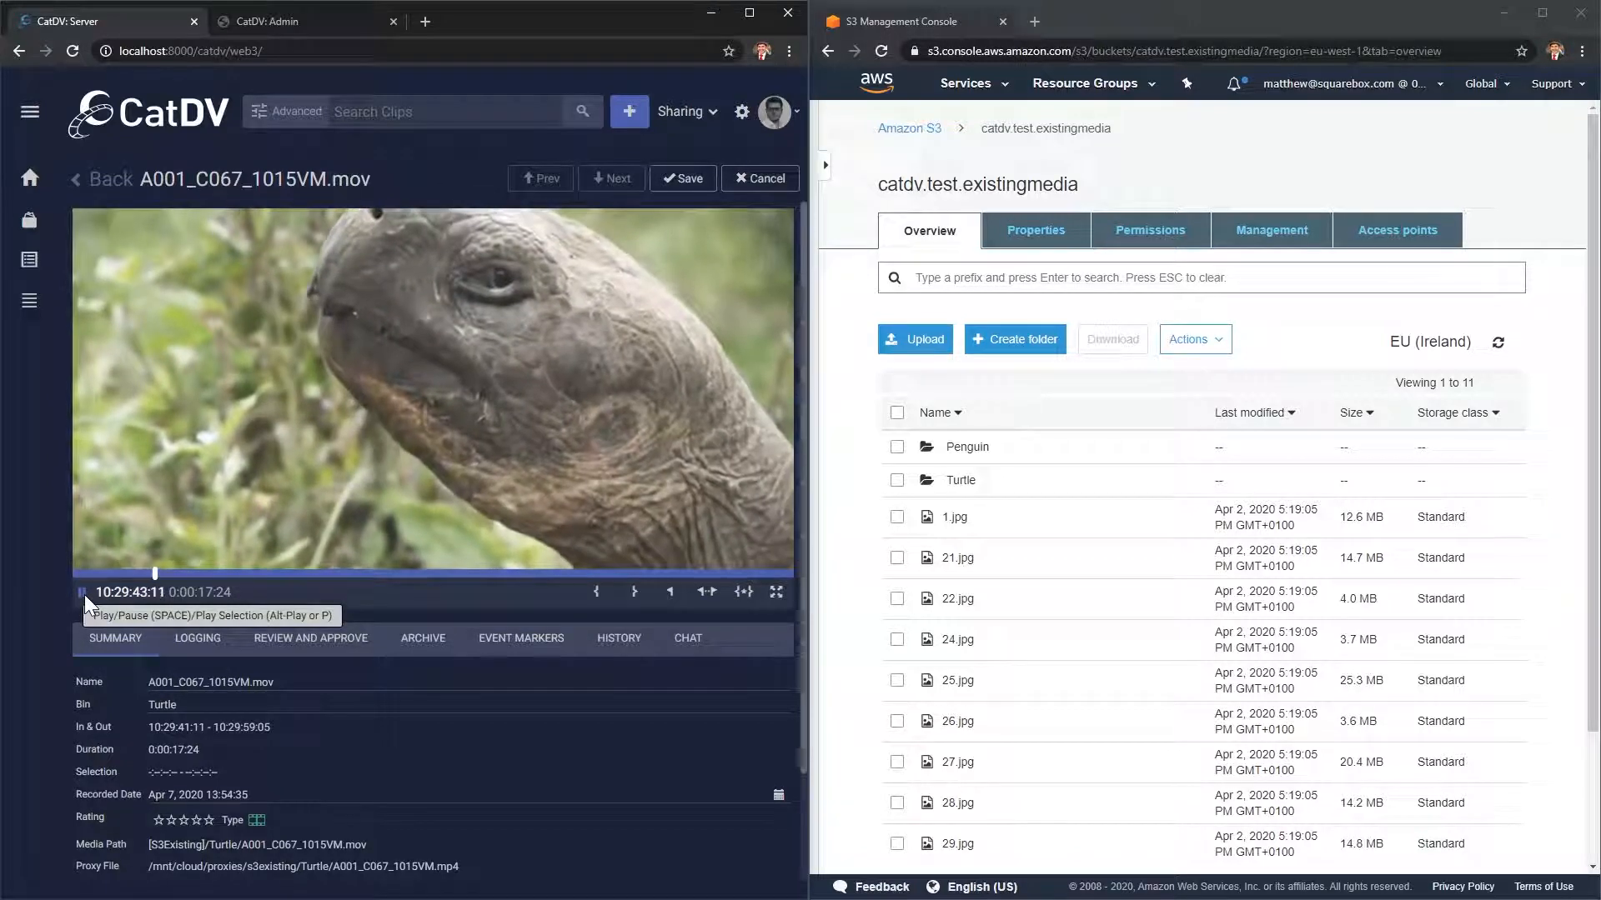
{"action": "left_click", "coordinate": [81, 593]}
{"action": "scroll", "coordinate": [466, 735], "scroll_direction": "down", "scroll_amount": 2}
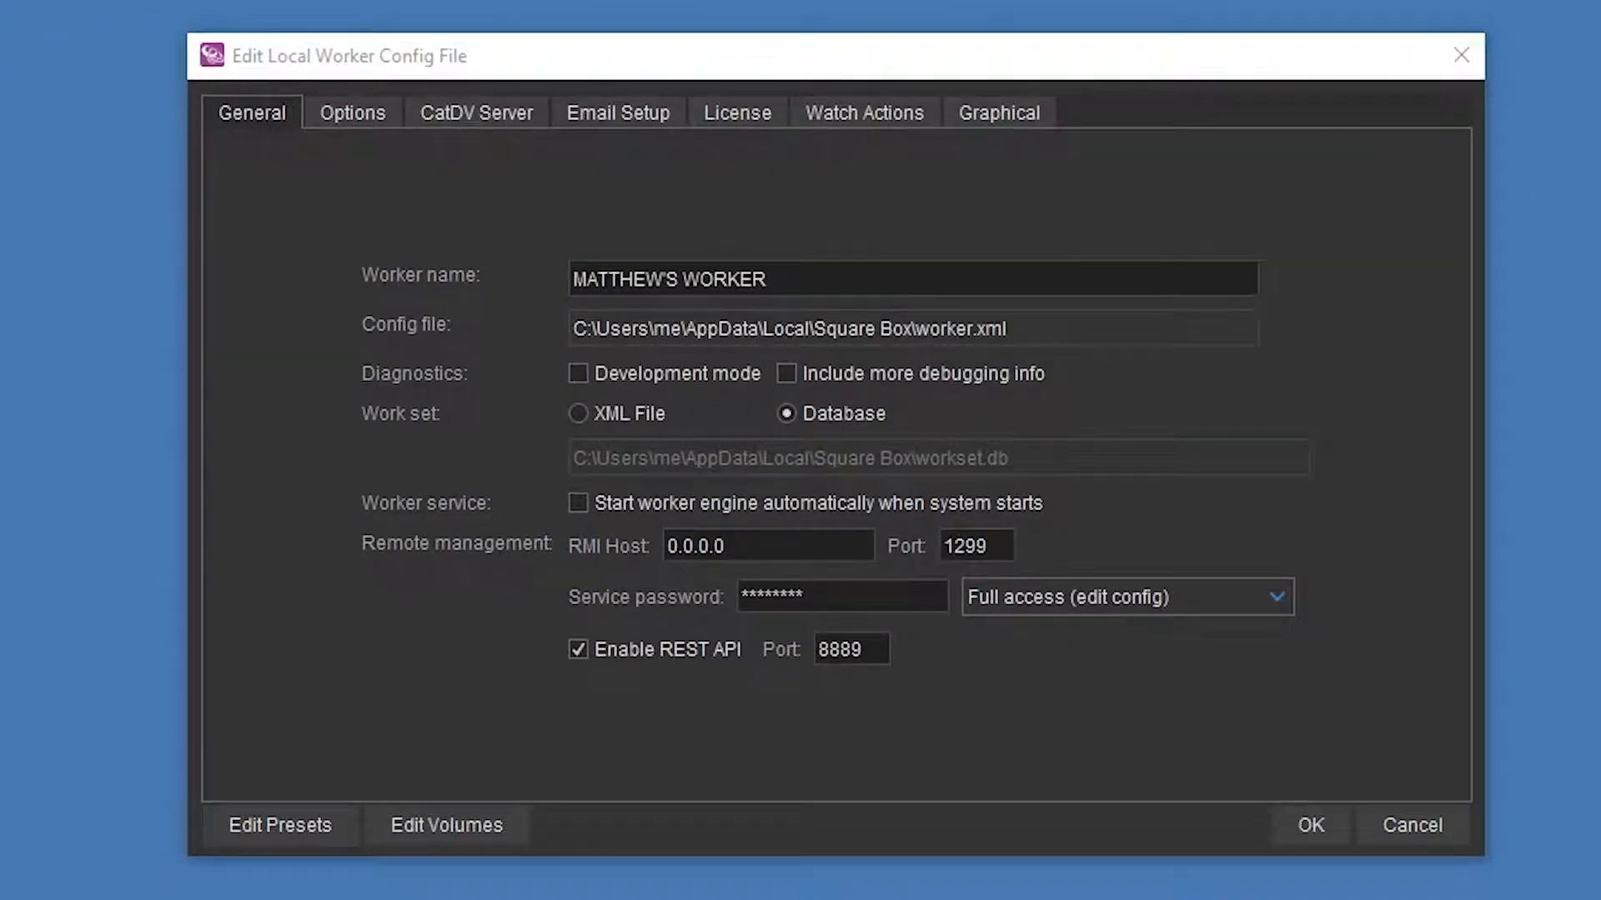
- Add a new remote volume with identifier S3Existing and file system type Amazon S3
{"action": "left_click", "coordinate": [450, 824]}
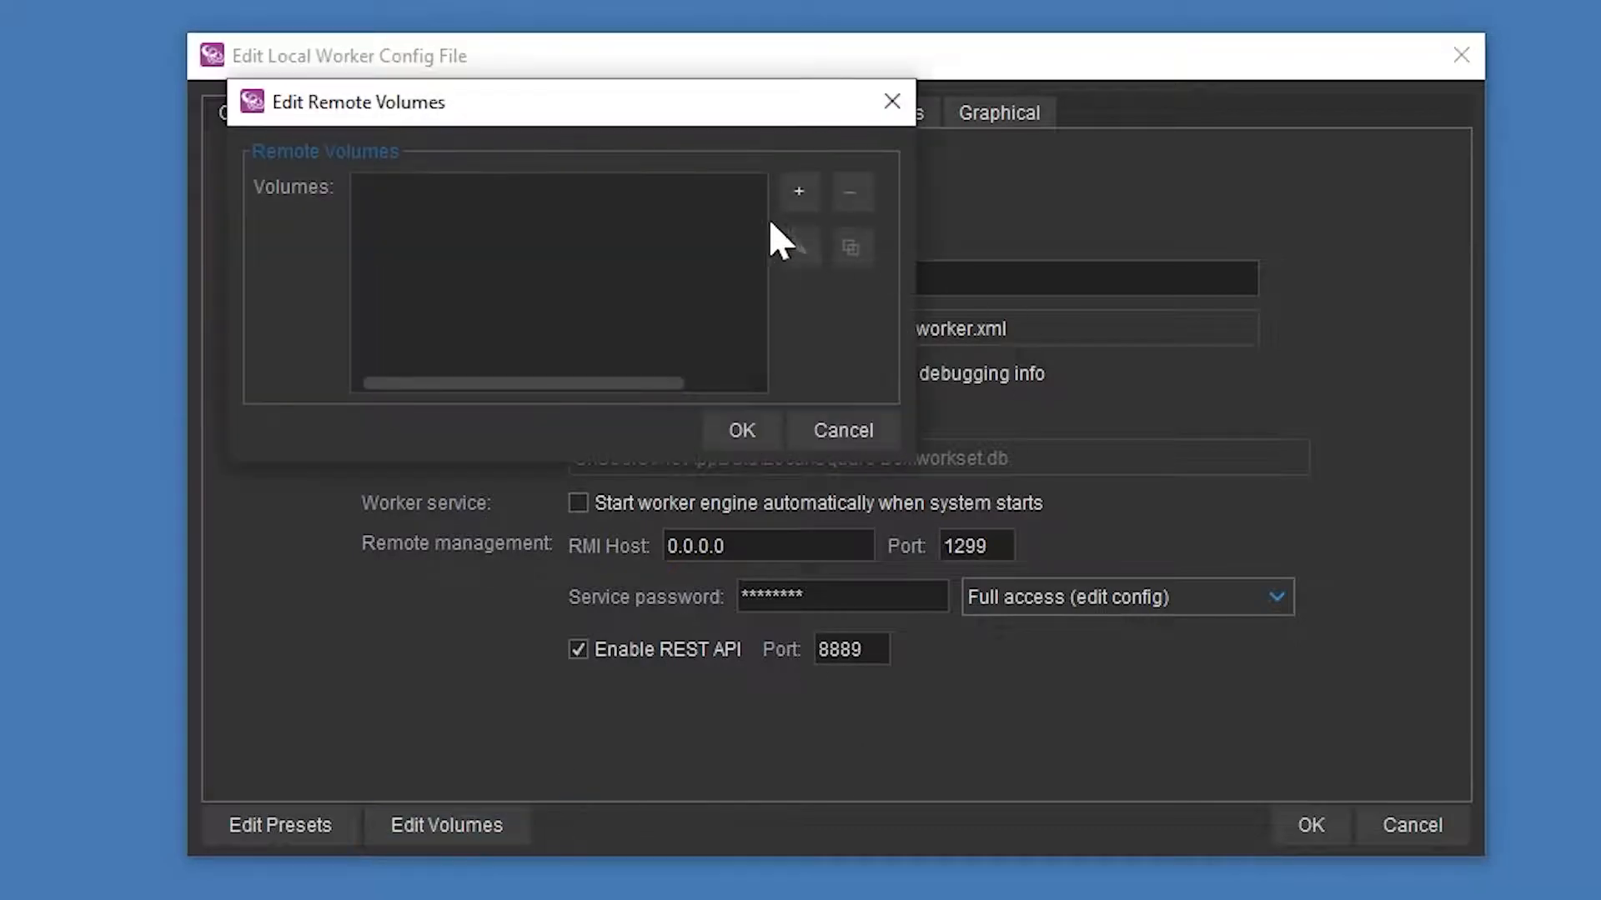
{"action": "left_click", "coordinate": [799, 192]}
{"action": "type", "text": "S"}
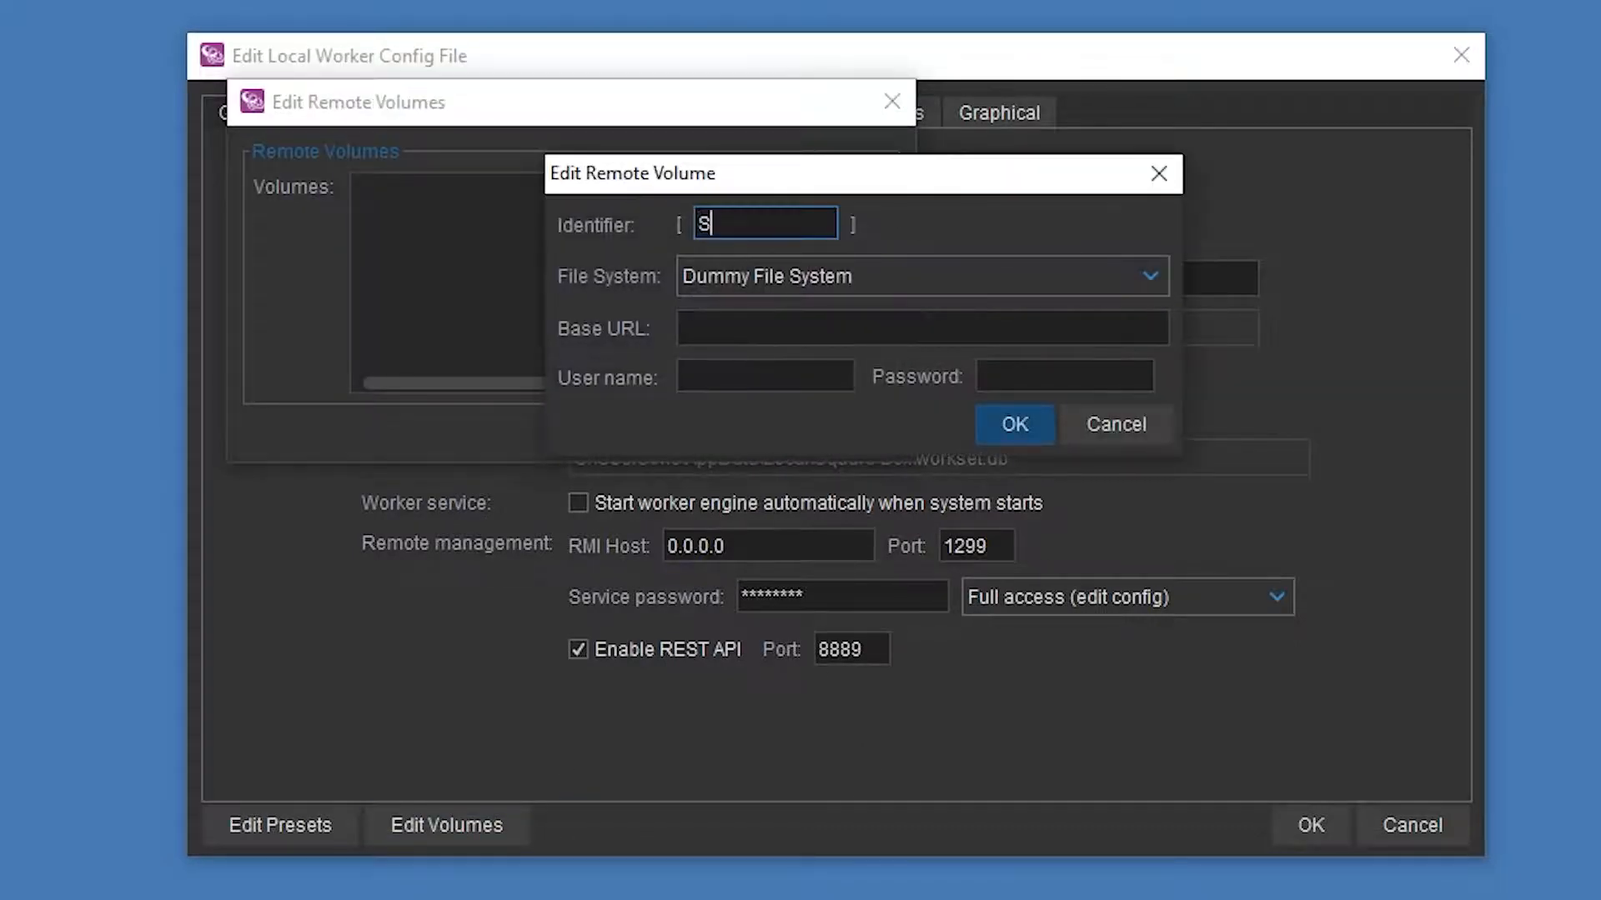
{"action": "type", "text": "3Existing"}
{"action": "left_click", "coordinate": [785, 265]}
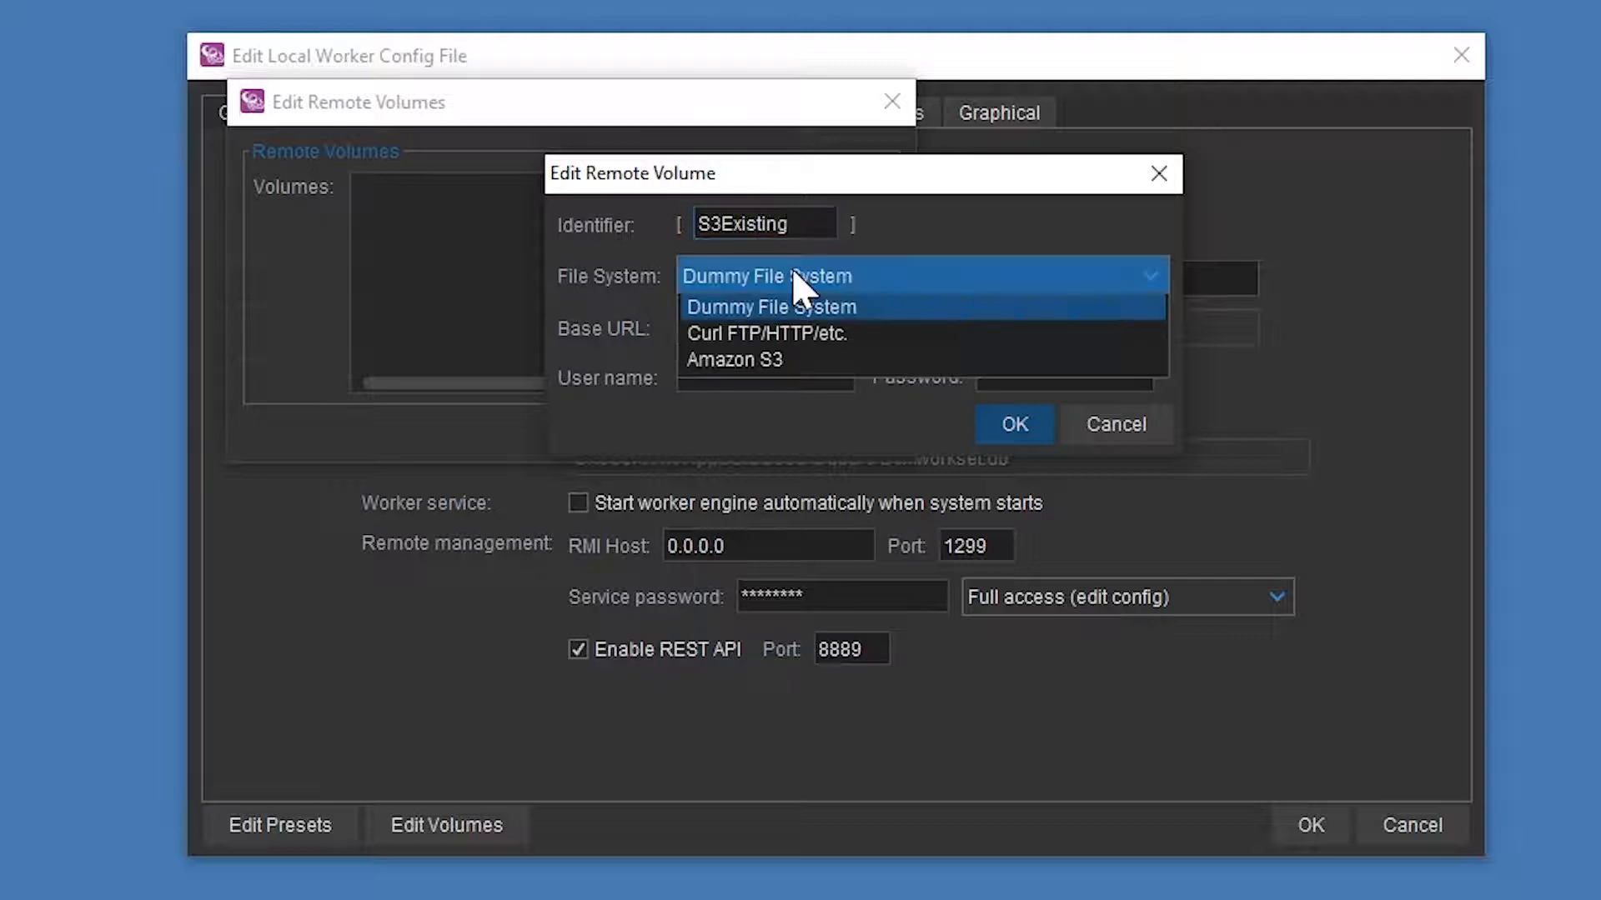
{"action": "left_click", "coordinate": [776, 359]}
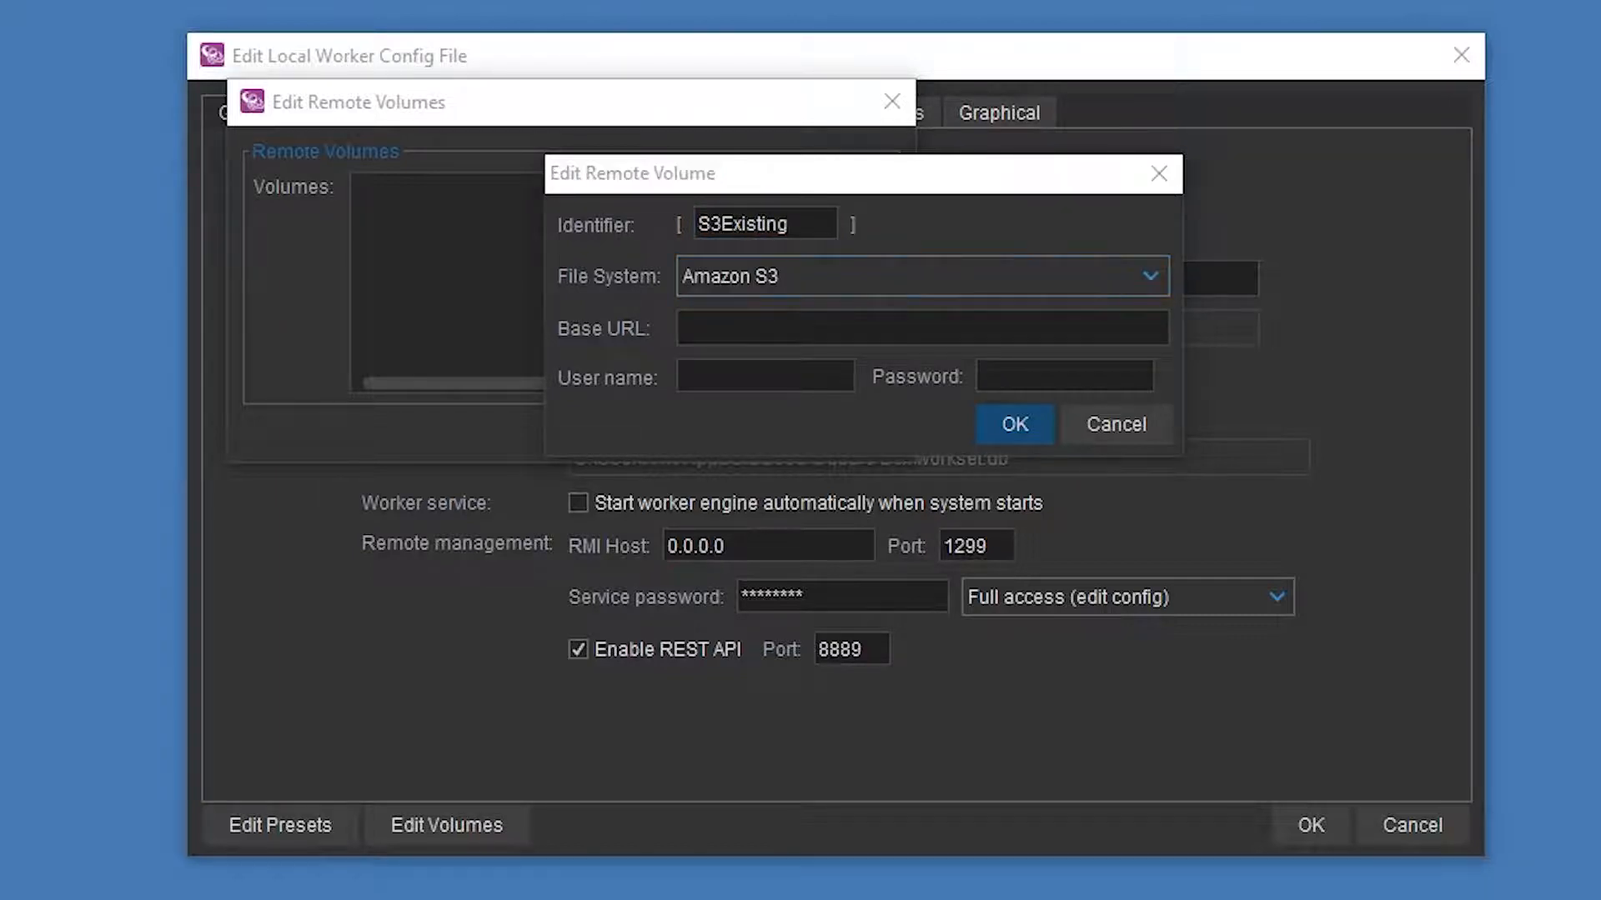
- Fill in the bucket's S3 base URL, access key and secret key, then save the volume list
{"action": "key", "text": "Tab"}
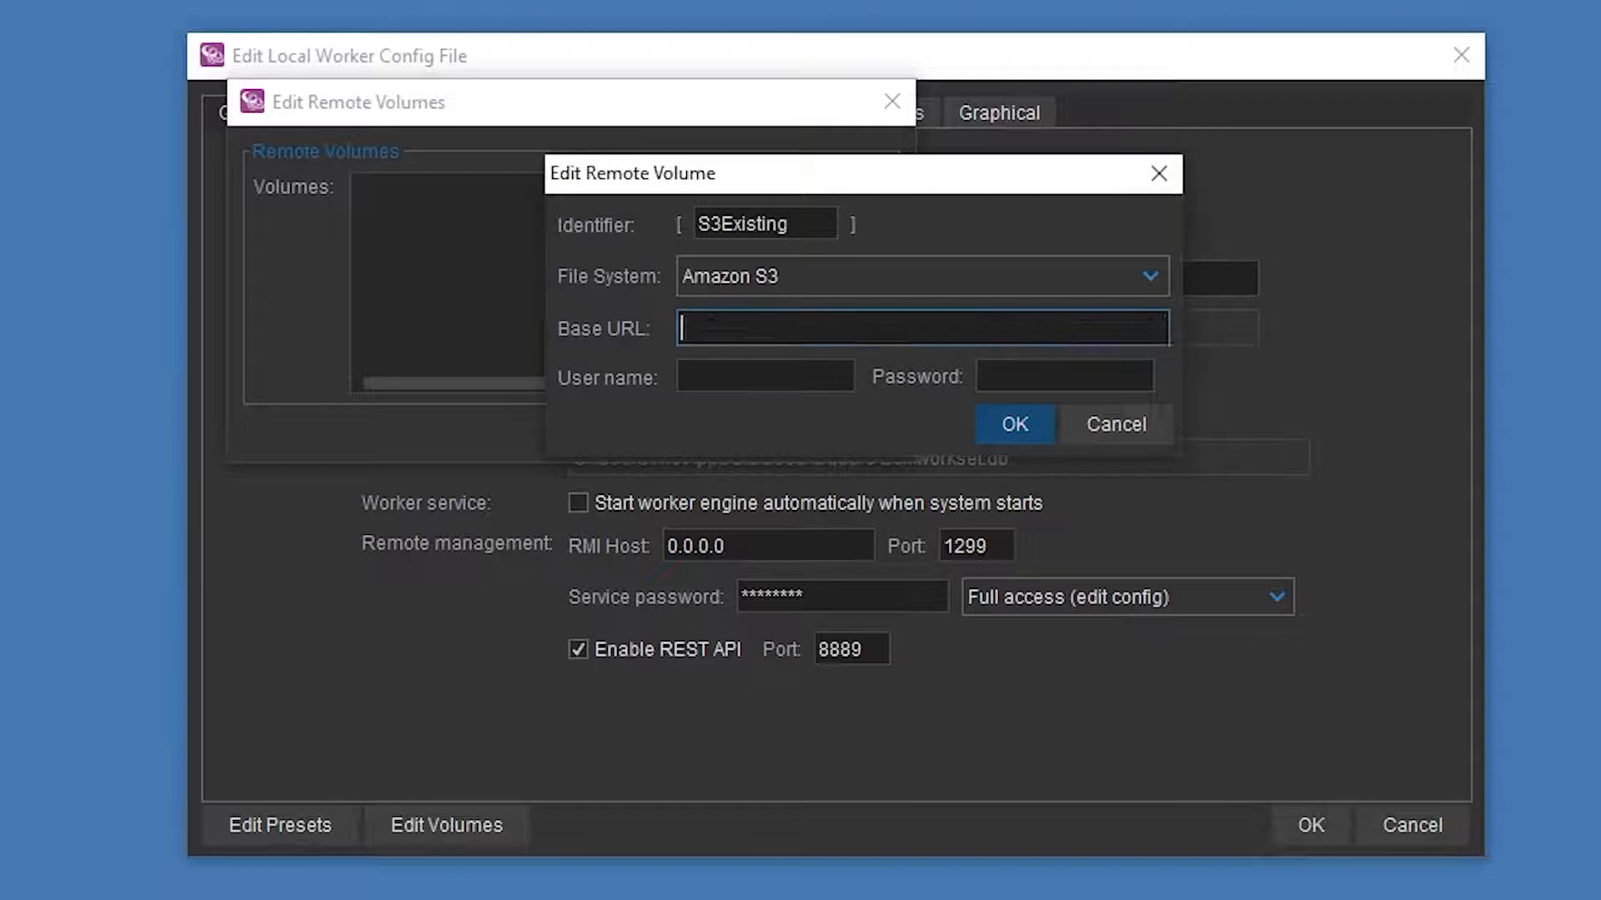
{"action": "type", "text": "https://s3-eu-west-1.amazonaws.com/catdv.test.existingmedia"}
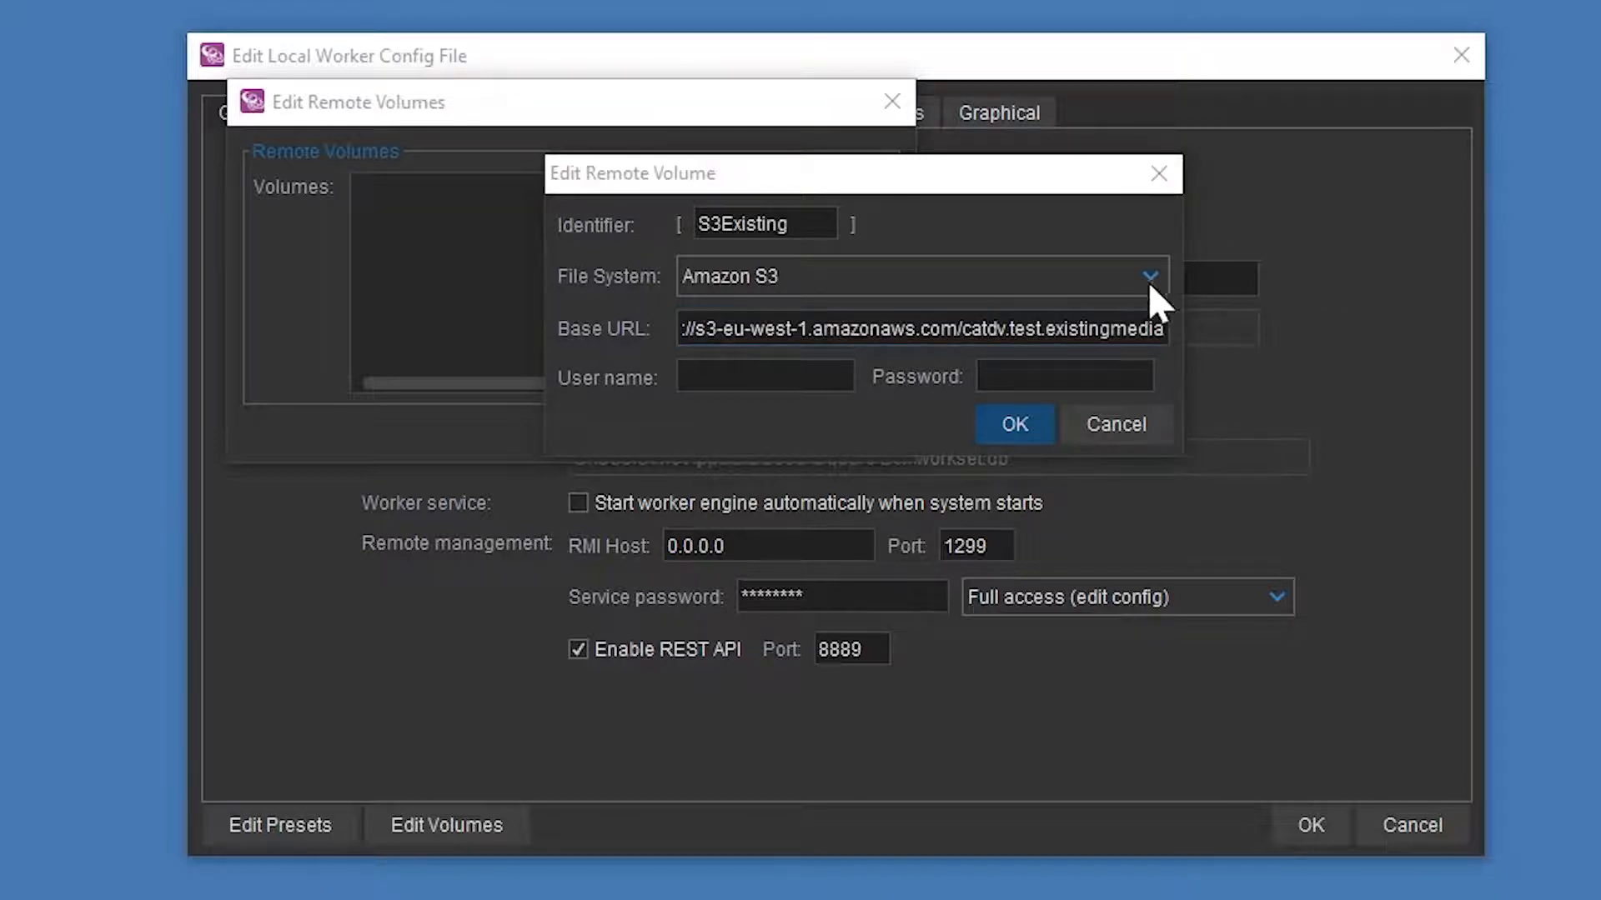
{"action": "left_click", "coordinate": [723, 377]}
{"action": "key", "text": "alt+Tab"}
{"action": "key", "text": "alt+Tab"}
{"action": "key", "text": "Tab"}
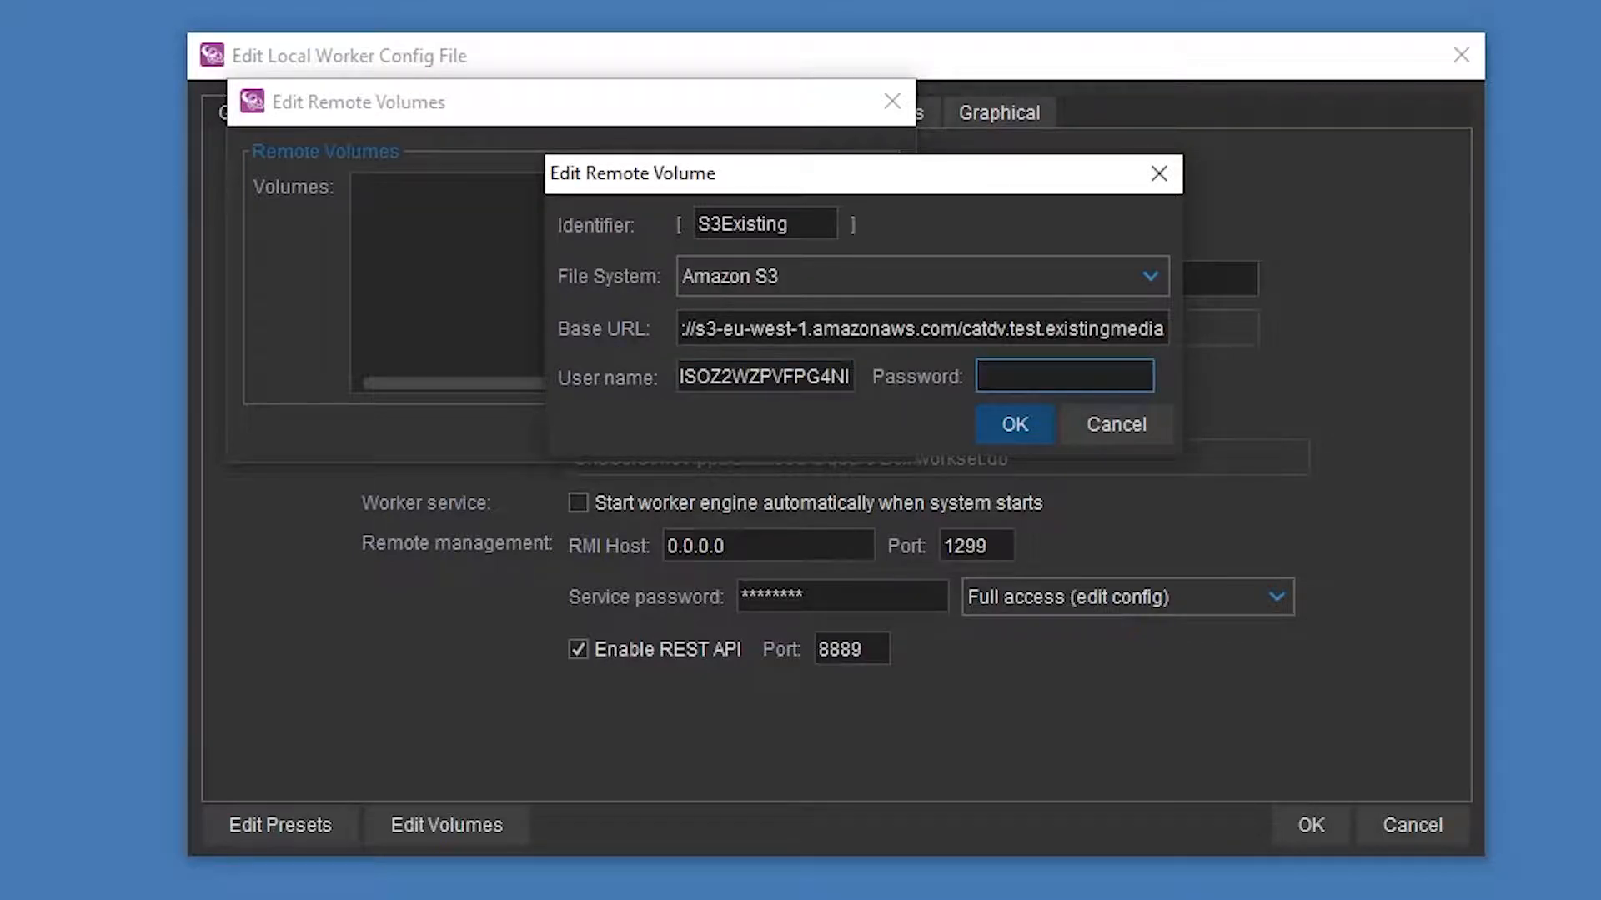
{"action": "left_click", "coordinate": [998, 421]}
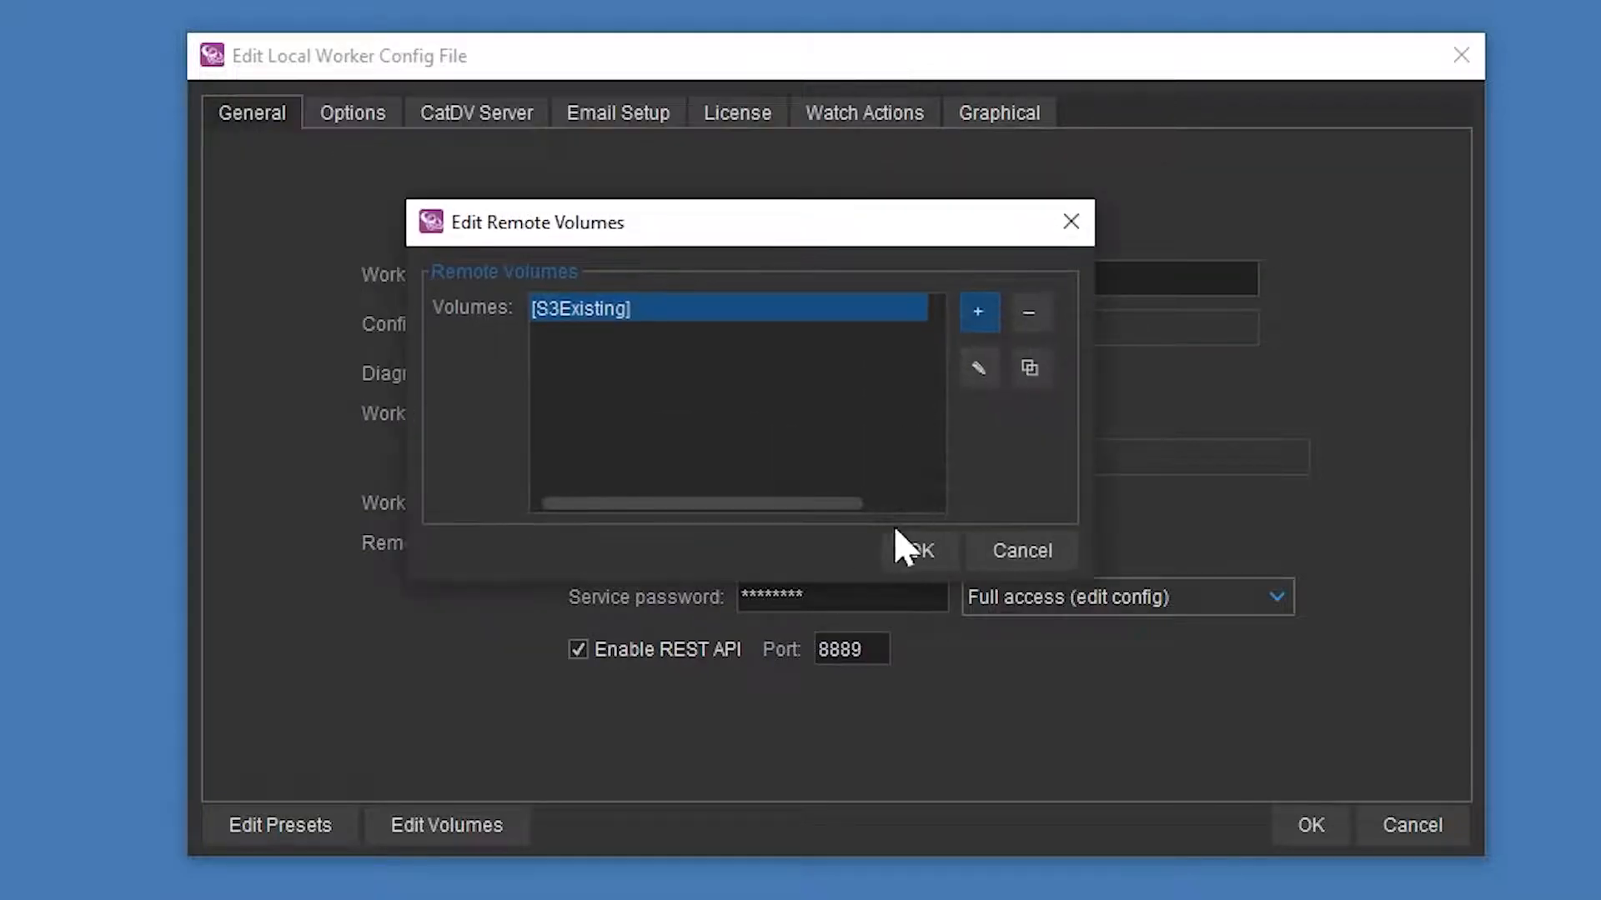
{"action": "left_click", "coordinate": [742, 431]}
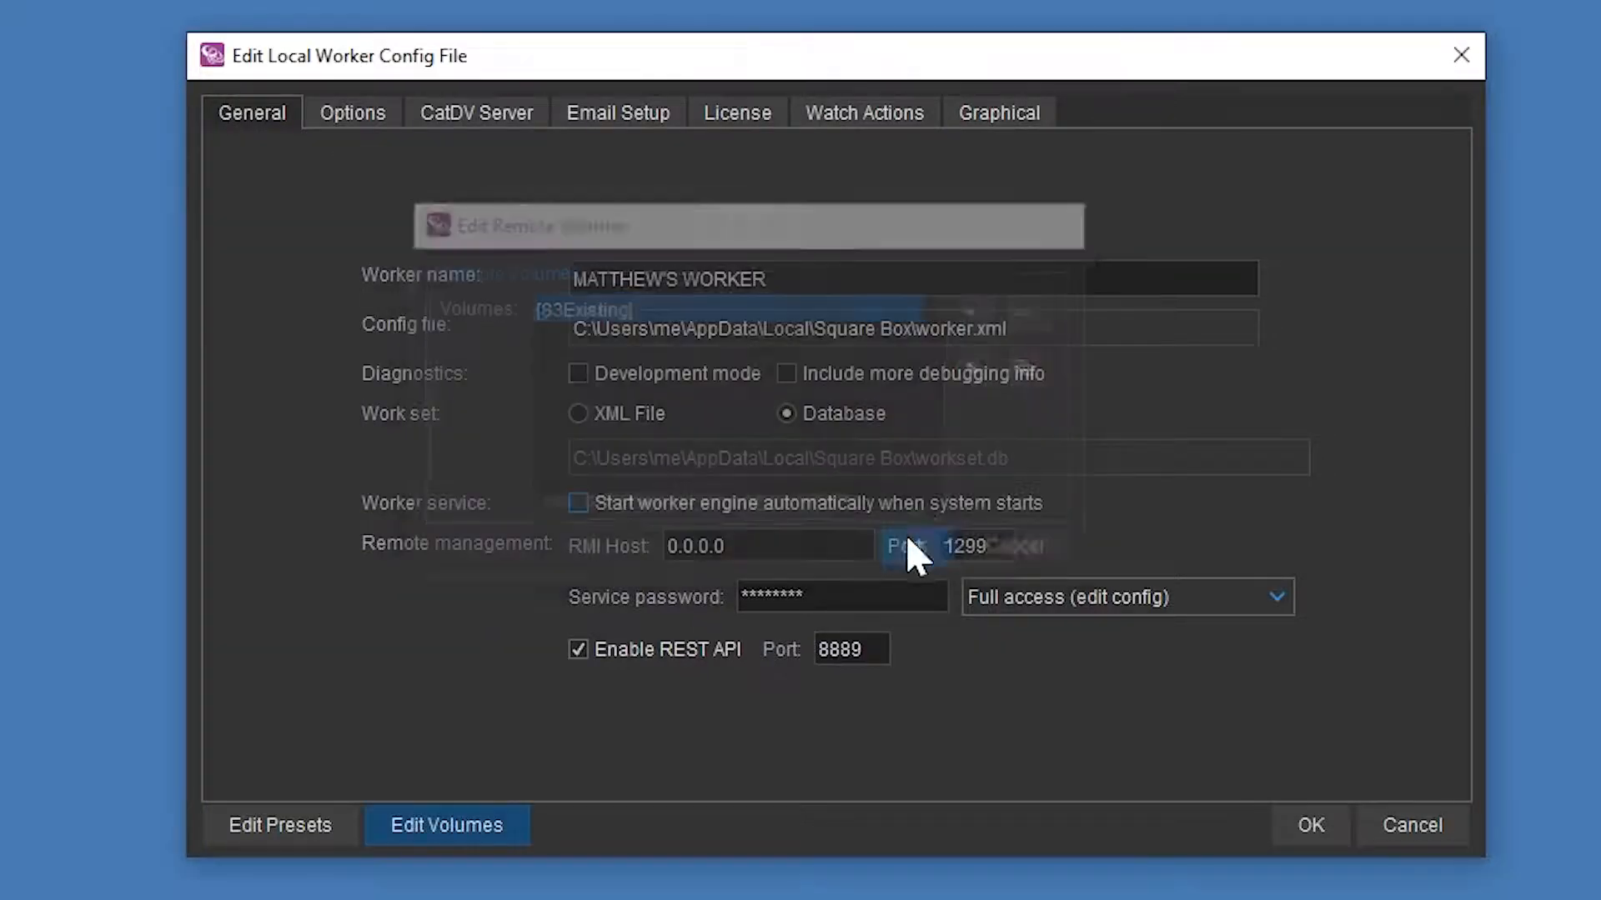
- Open the ImportS3 watch action in the graphical flow view
{"action": "left_click", "coordinate": [1007, 108]}
{"action": "left_click", "coordinate": [1365, 235]}
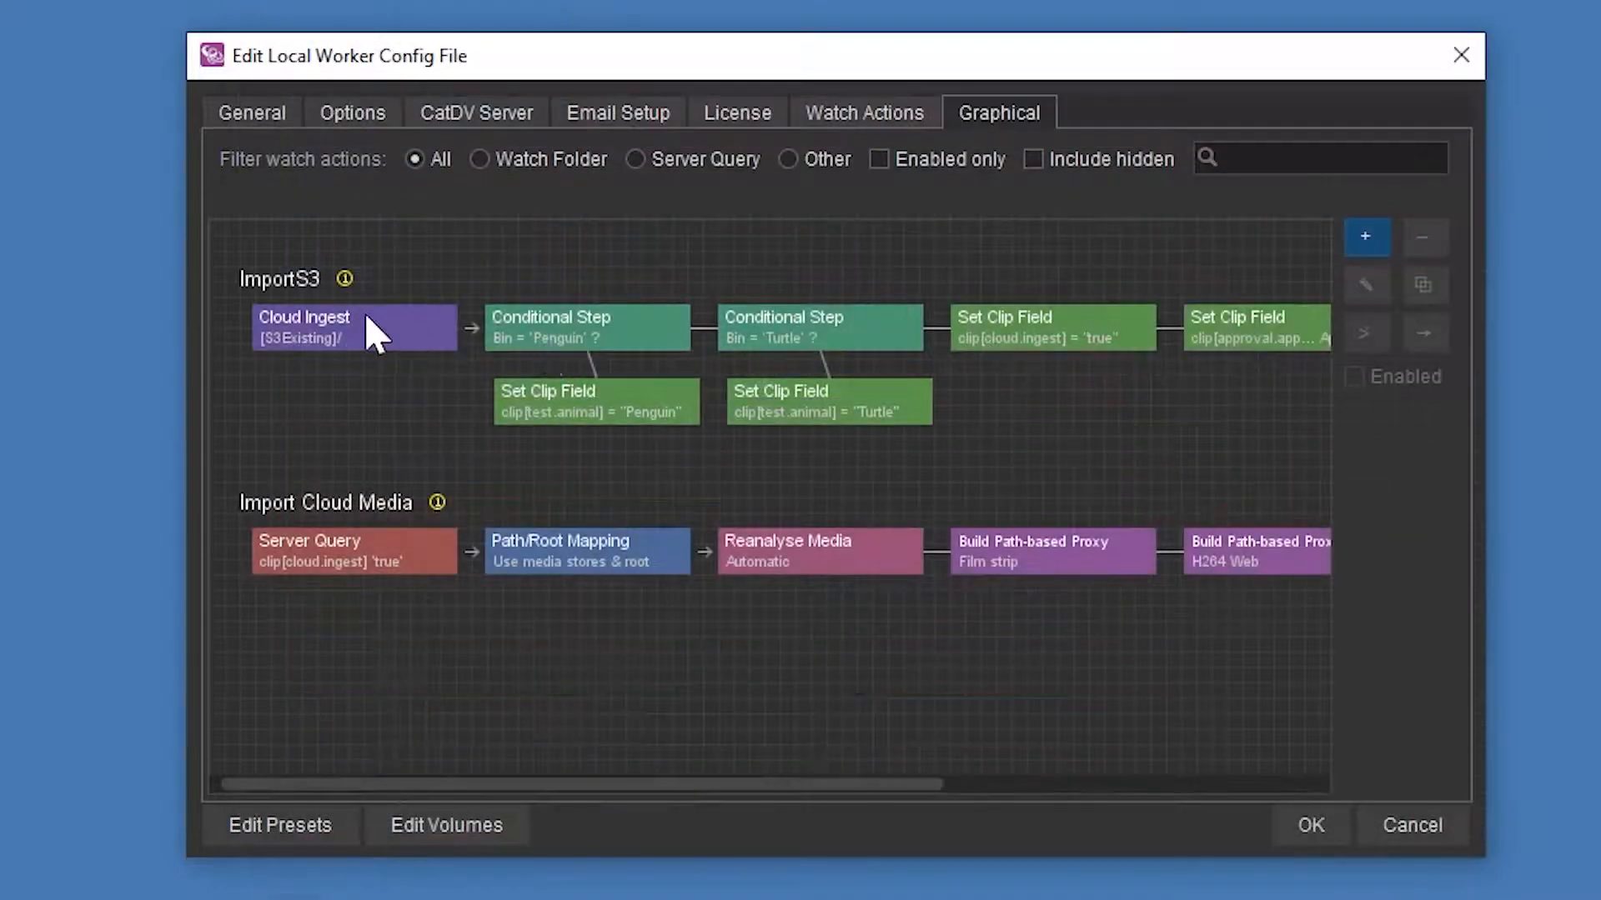
{"action": "double_click", "coordinate": [400, 325]}
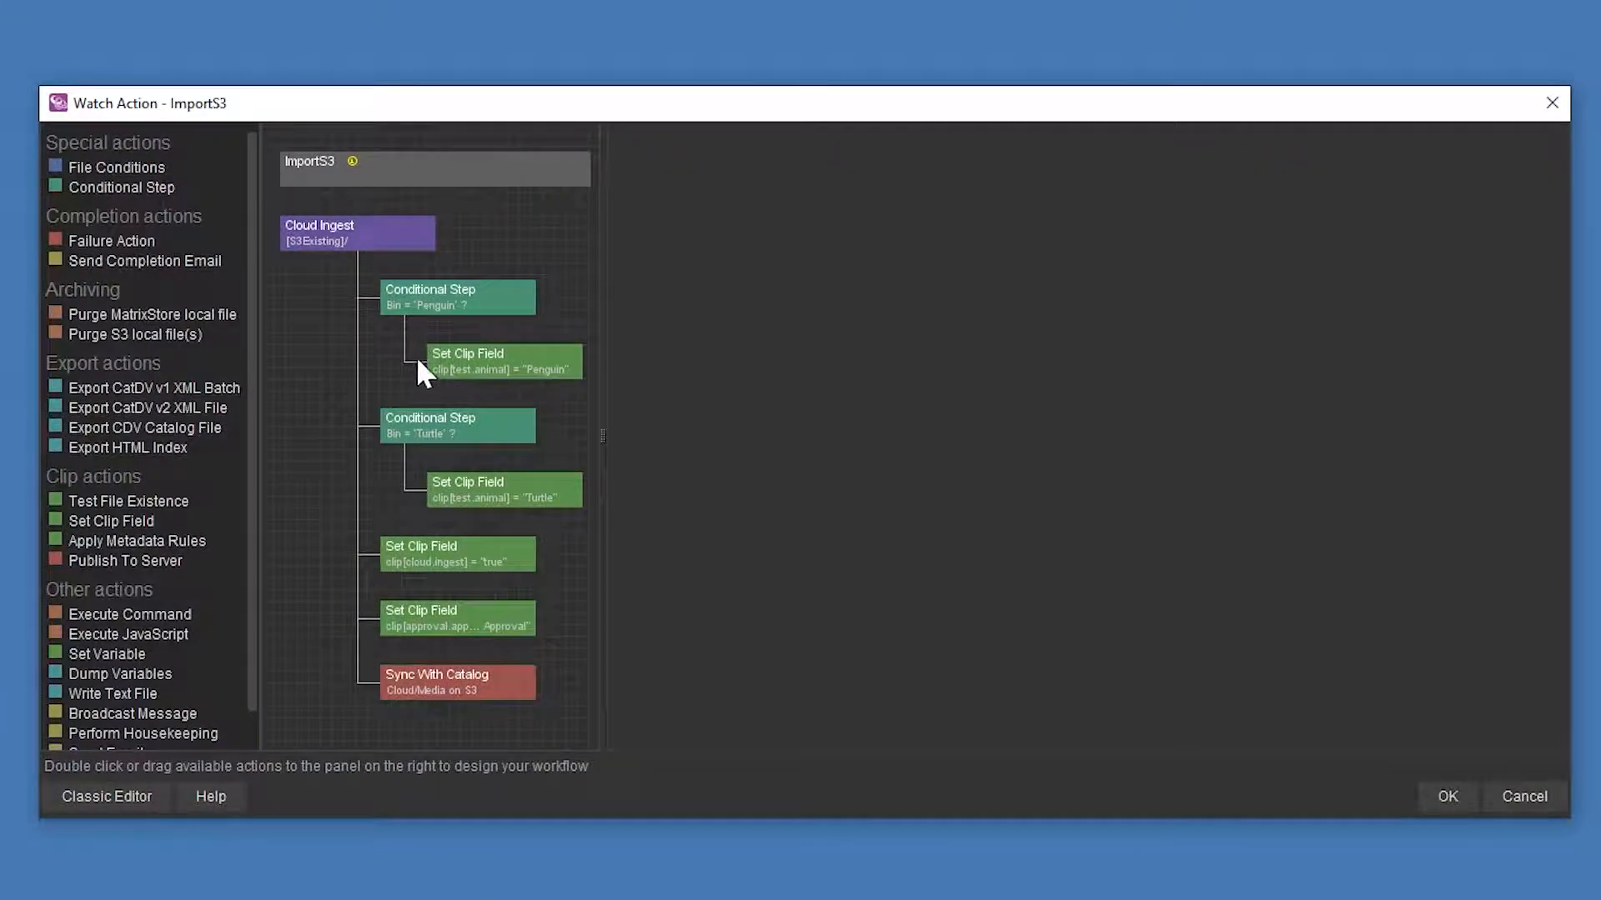
- Review the Cloud Ingest, Penguin, Turtle, Set Clip Field and Sync With Catalog steps, then close it
{"action": "left_click", "coordinate": [336, 233]}
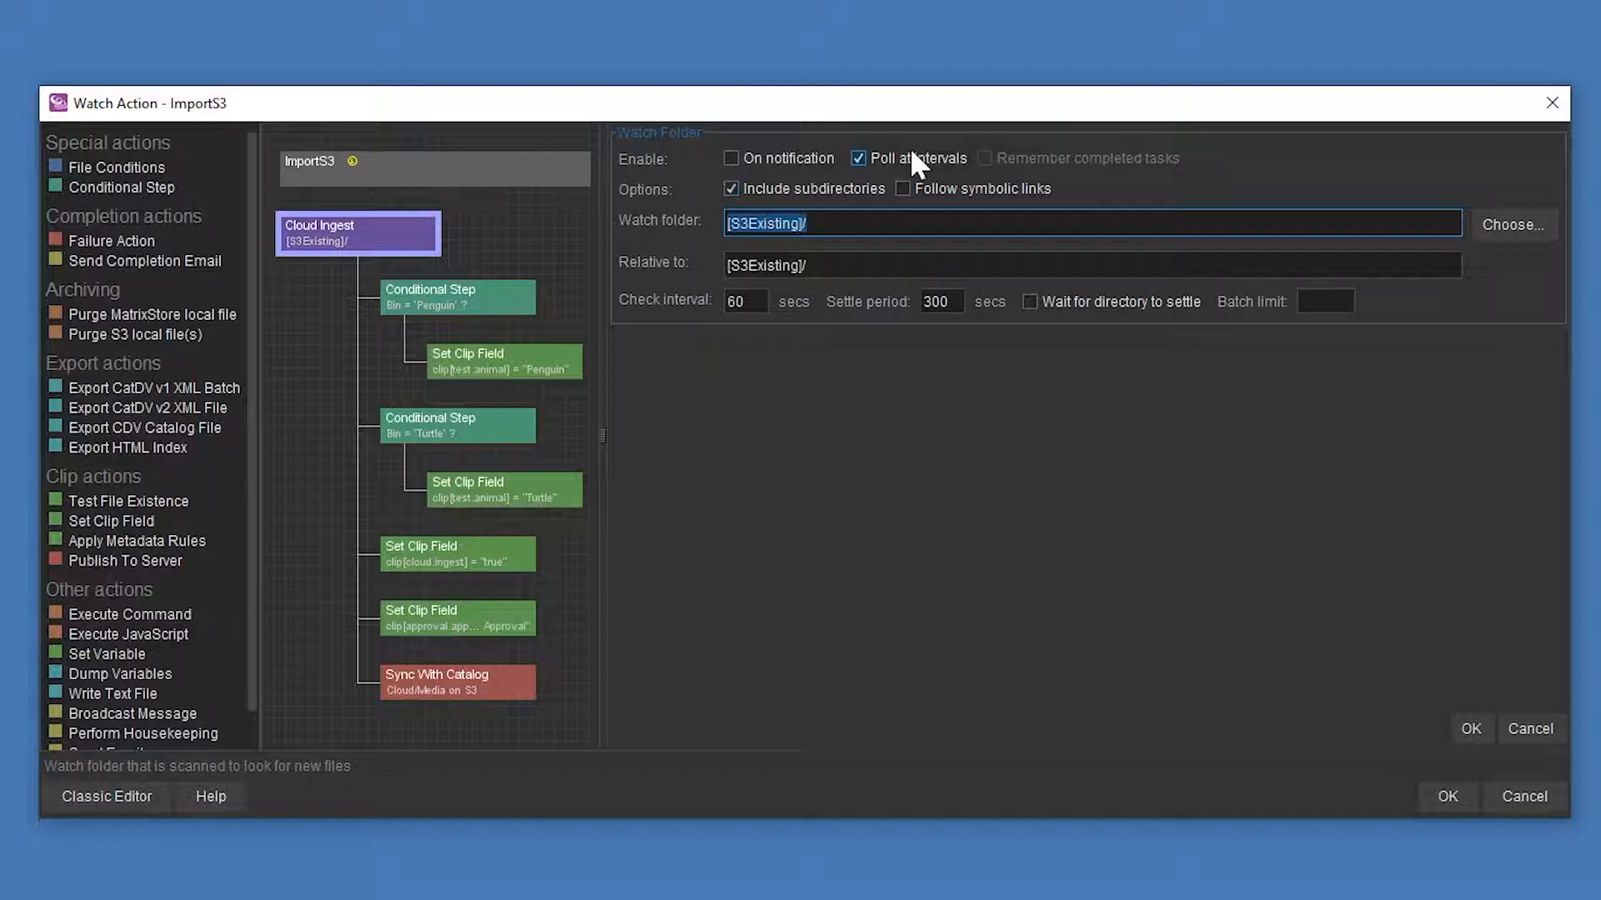
{"action": "left_click", "coordinate": [461, 299]}
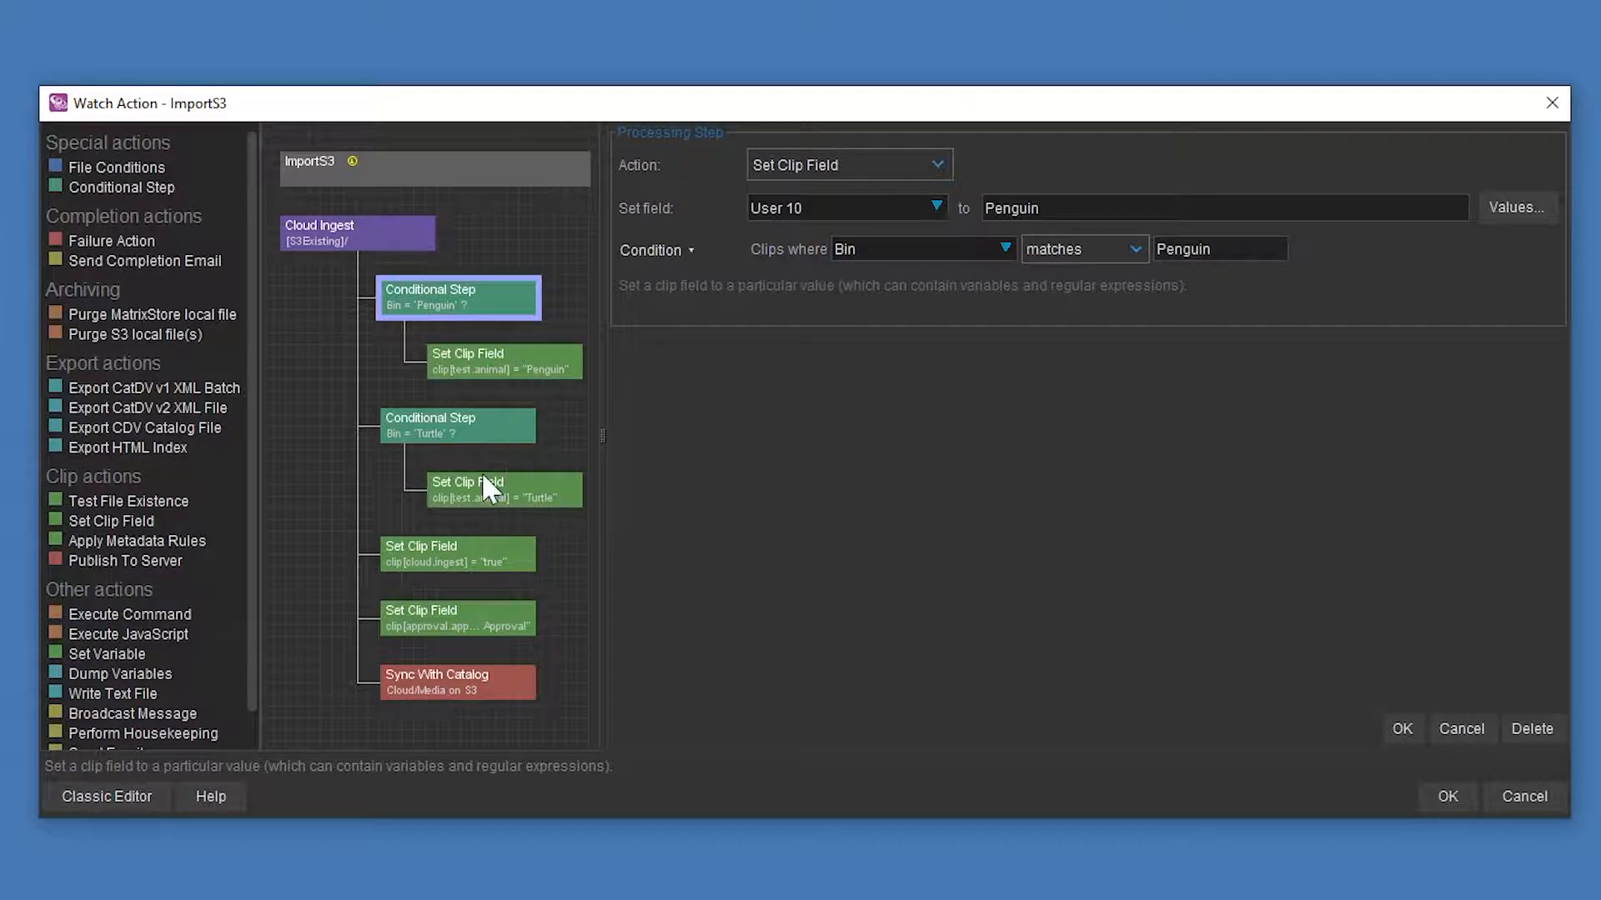
{"action": "left_click", "coordinate": [468, 419]}
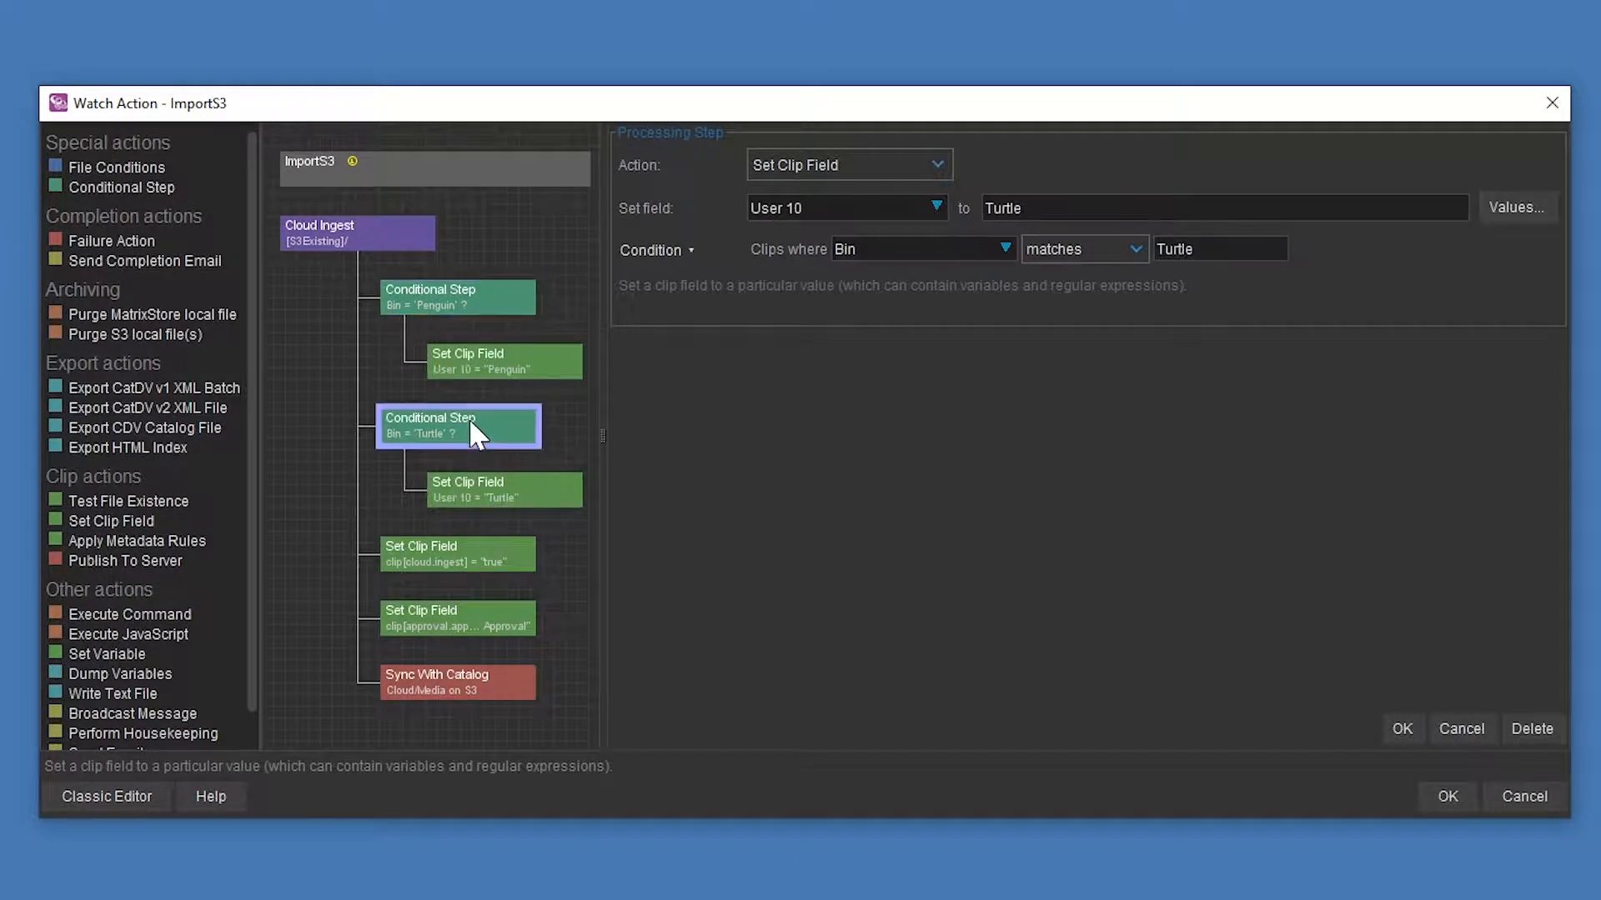
{"action": "left_click", "coordinate": [437, 560]}
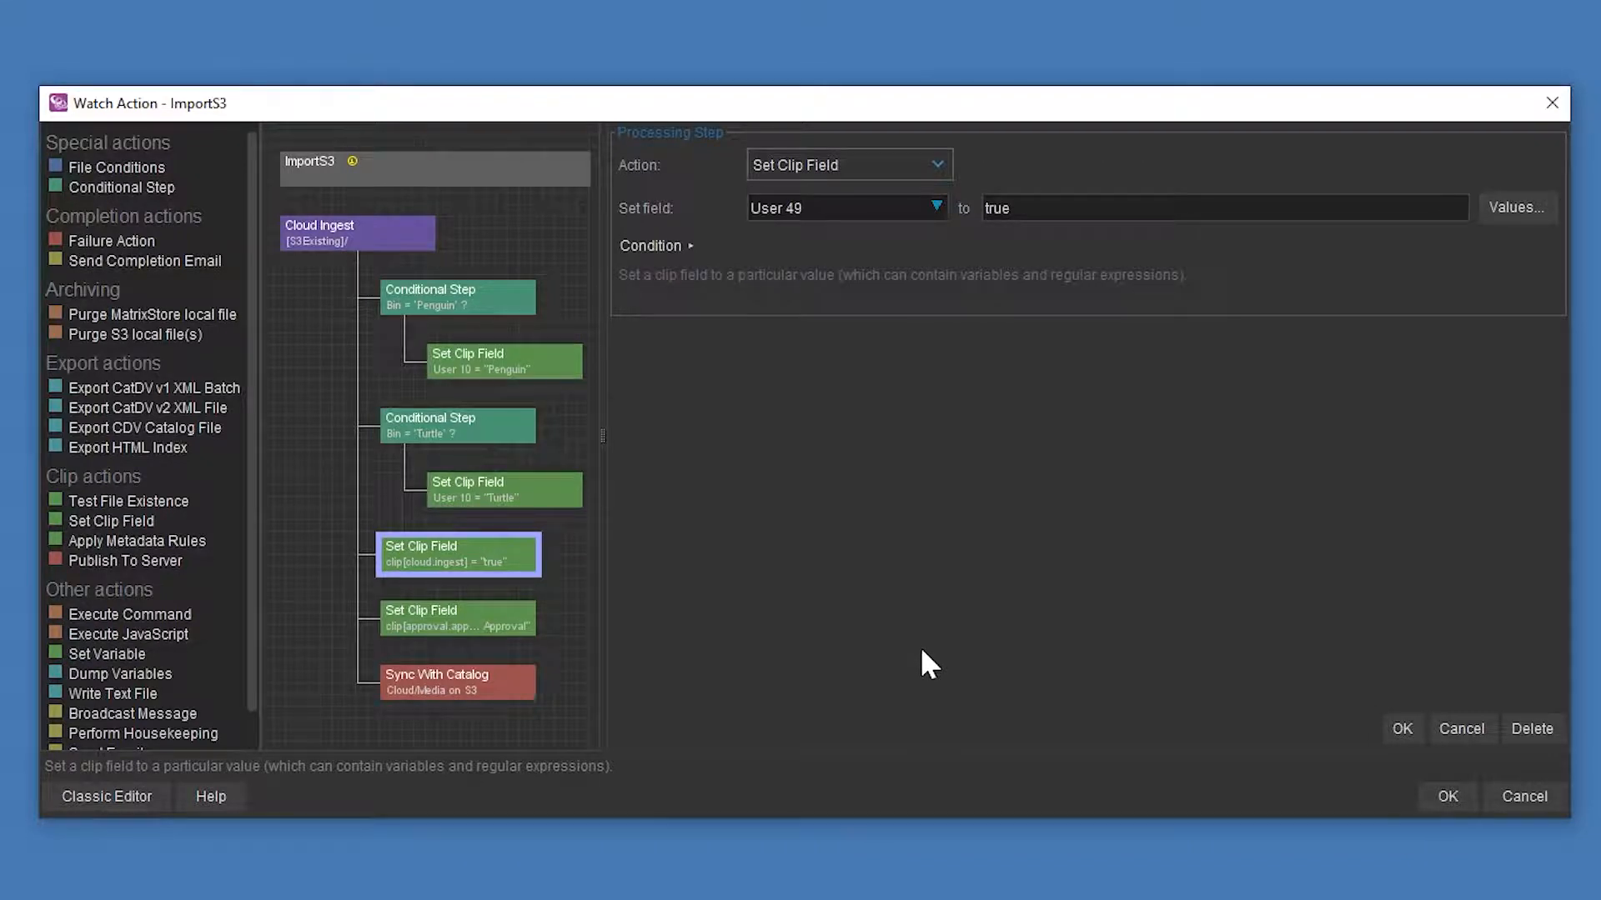
{"action": "left_click", "coordinate": [491, 627]}
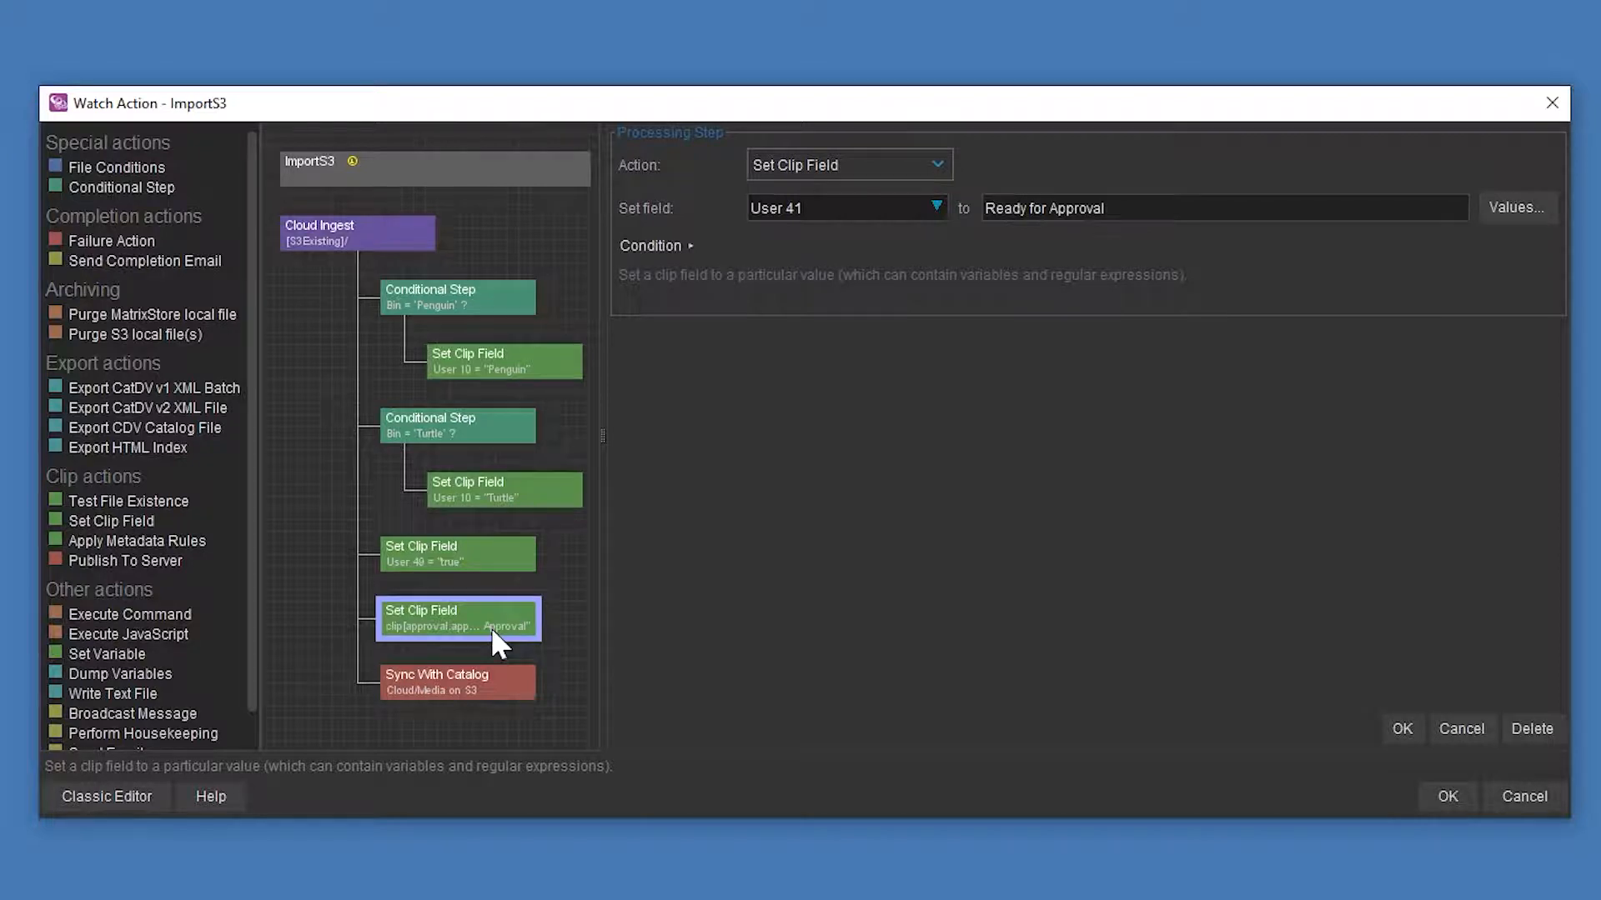
{"action": "left_click", "coordinate": [399, 697]}
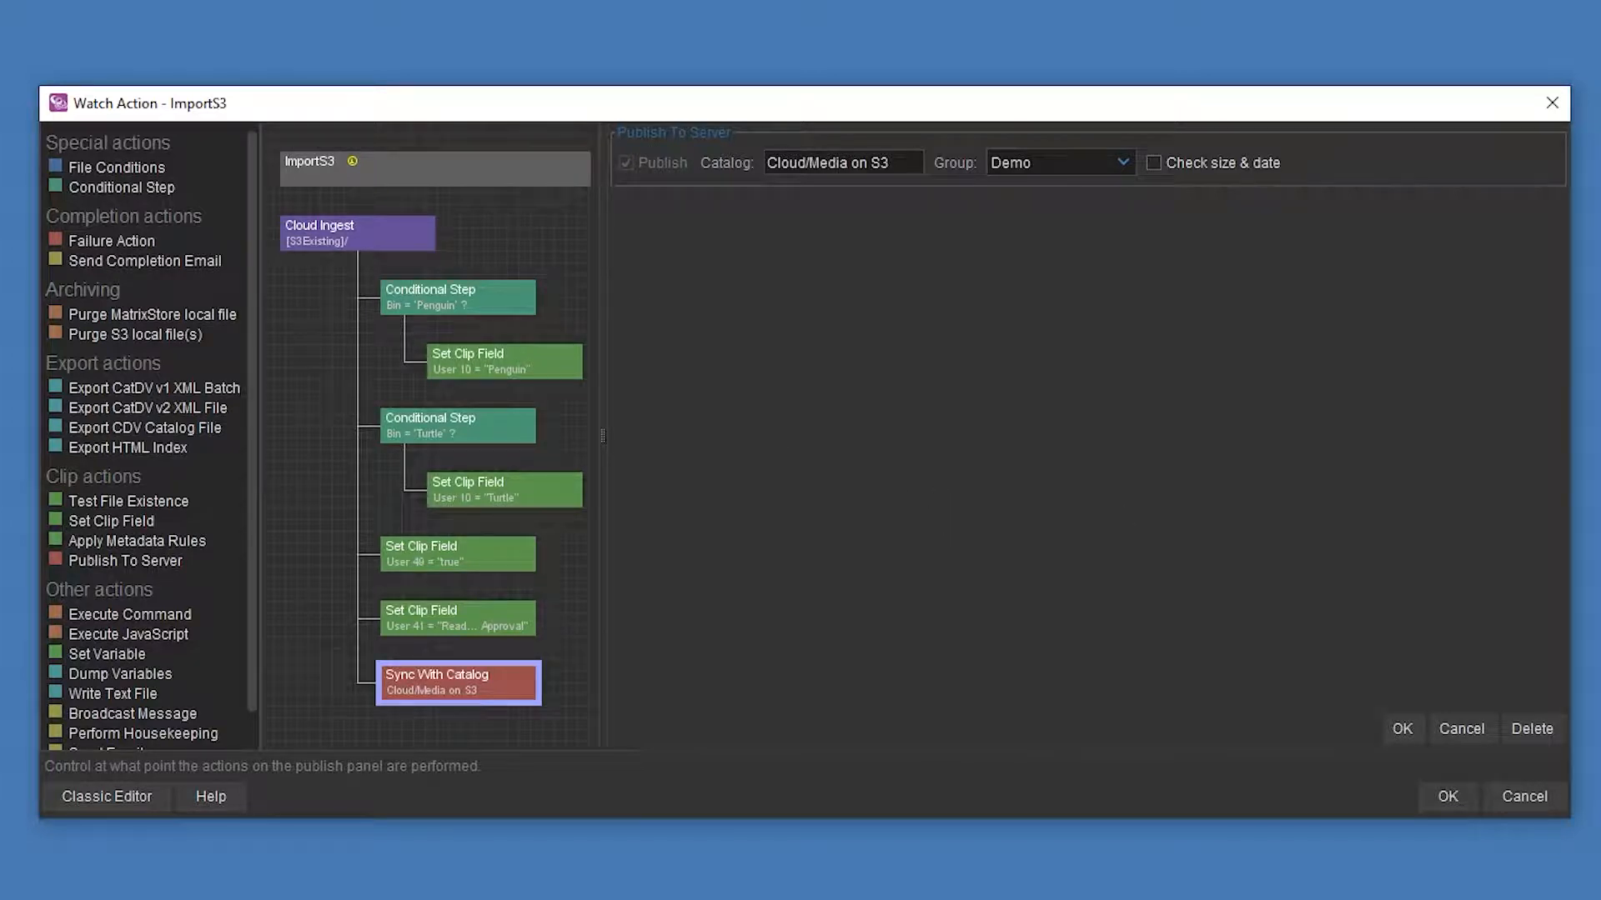
{"action": "left_click", "coordinate": [1434, 797]}
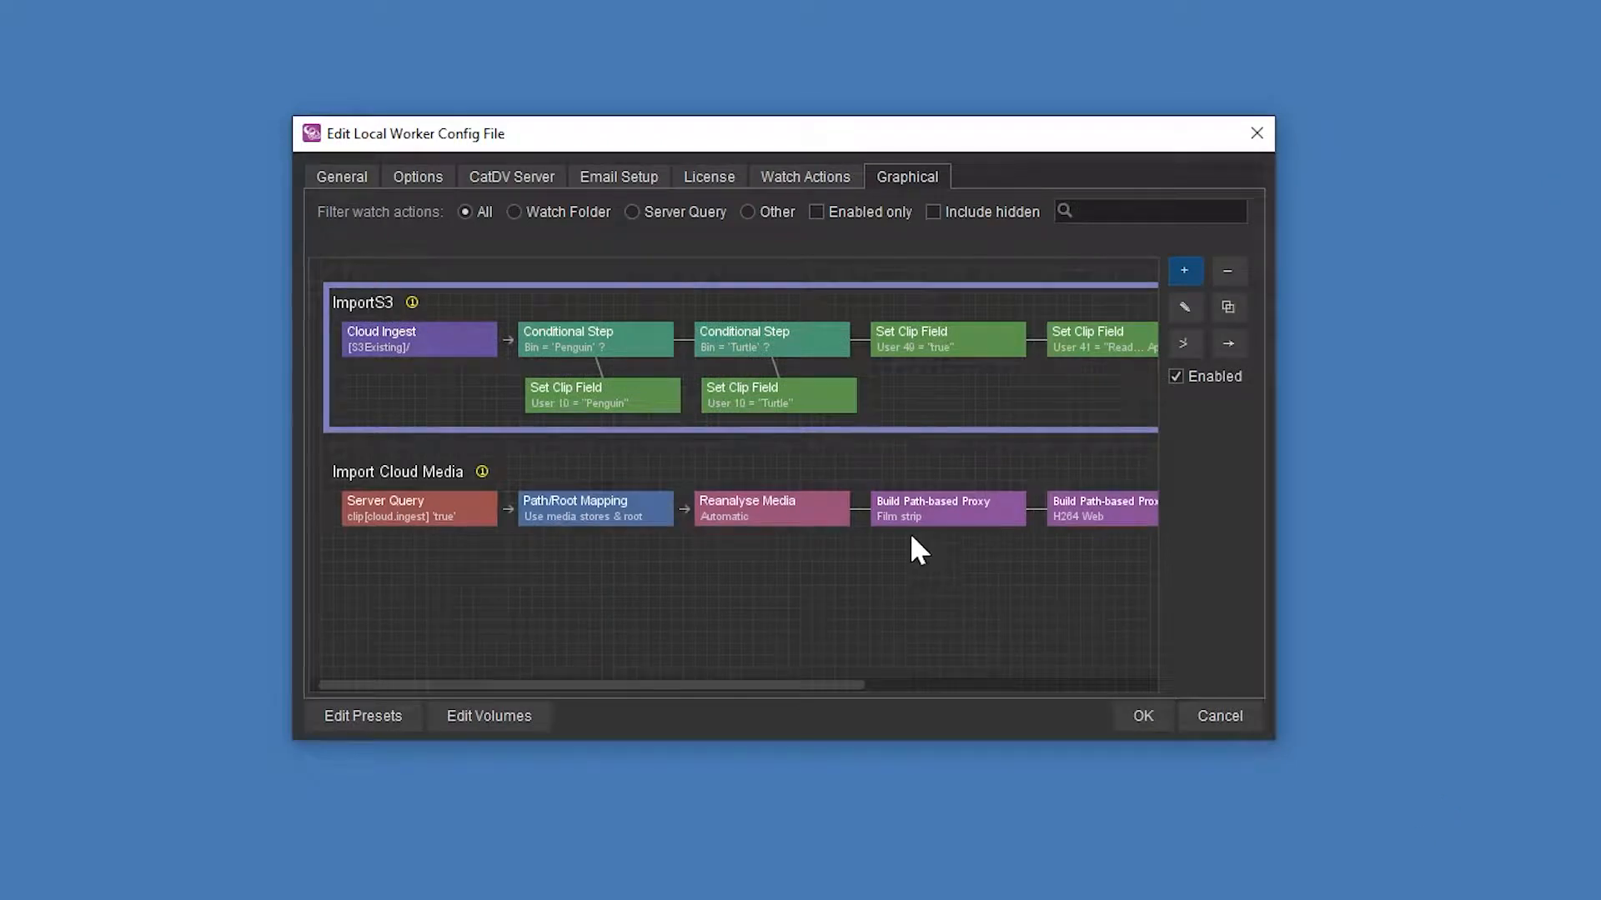
- Open the Import Cloud Media watch action and review its cloud-ingest query and reanalysis settings
{"action": "left_click", "coordinate": [469, 520]}
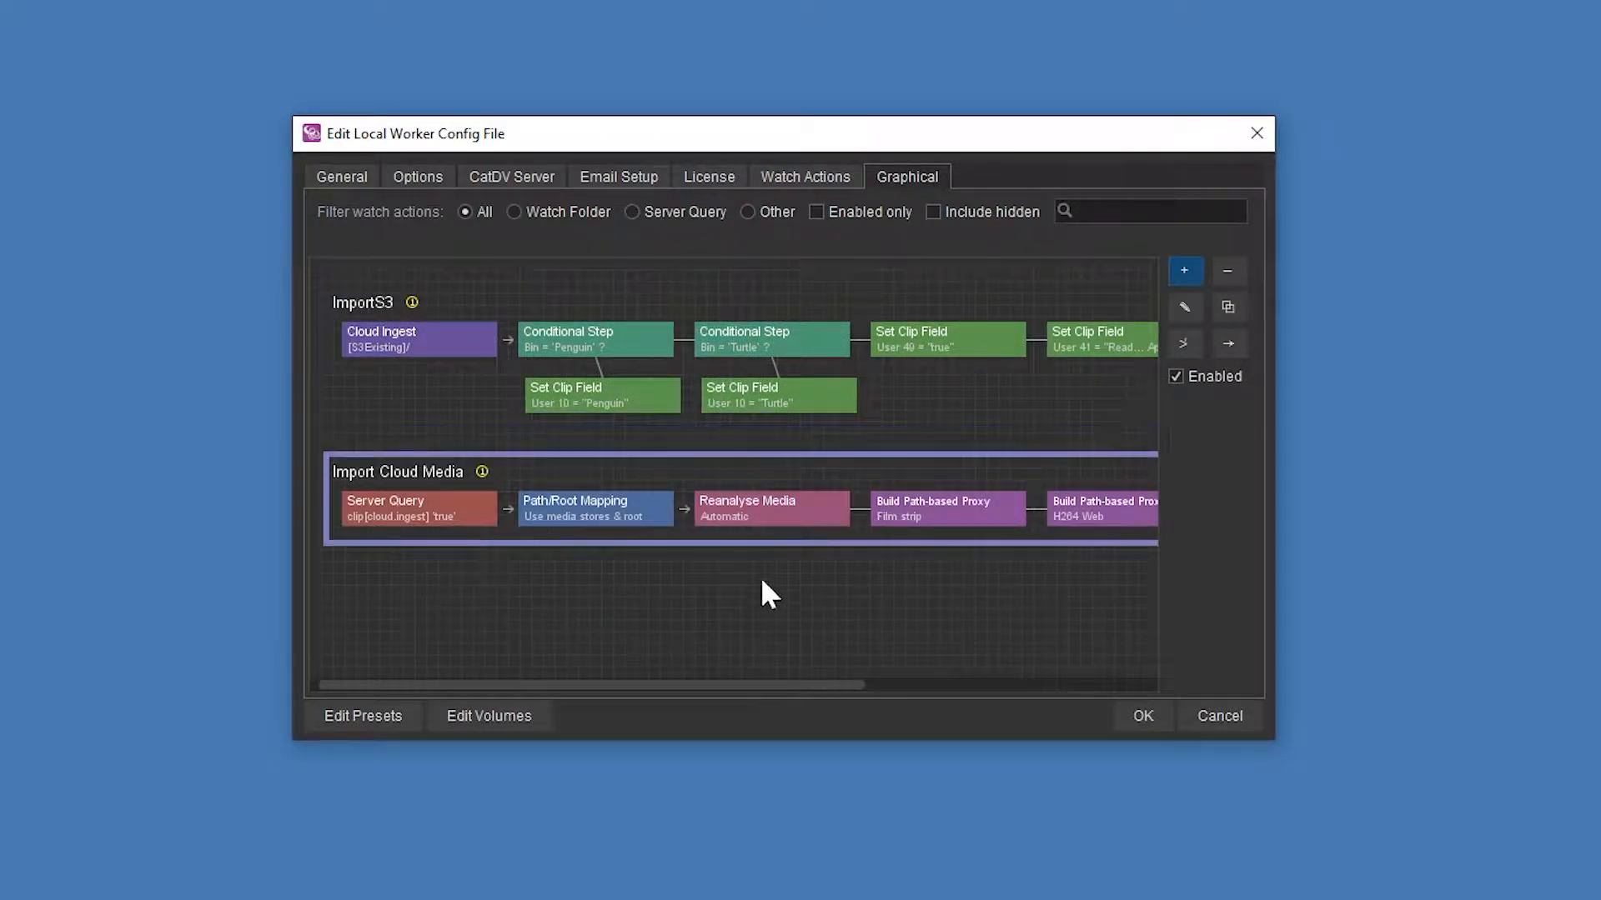
{"action": "double_click", "coordinate": [749, 493]}
{"action": "left_click", "coordinate": [397, 243]}
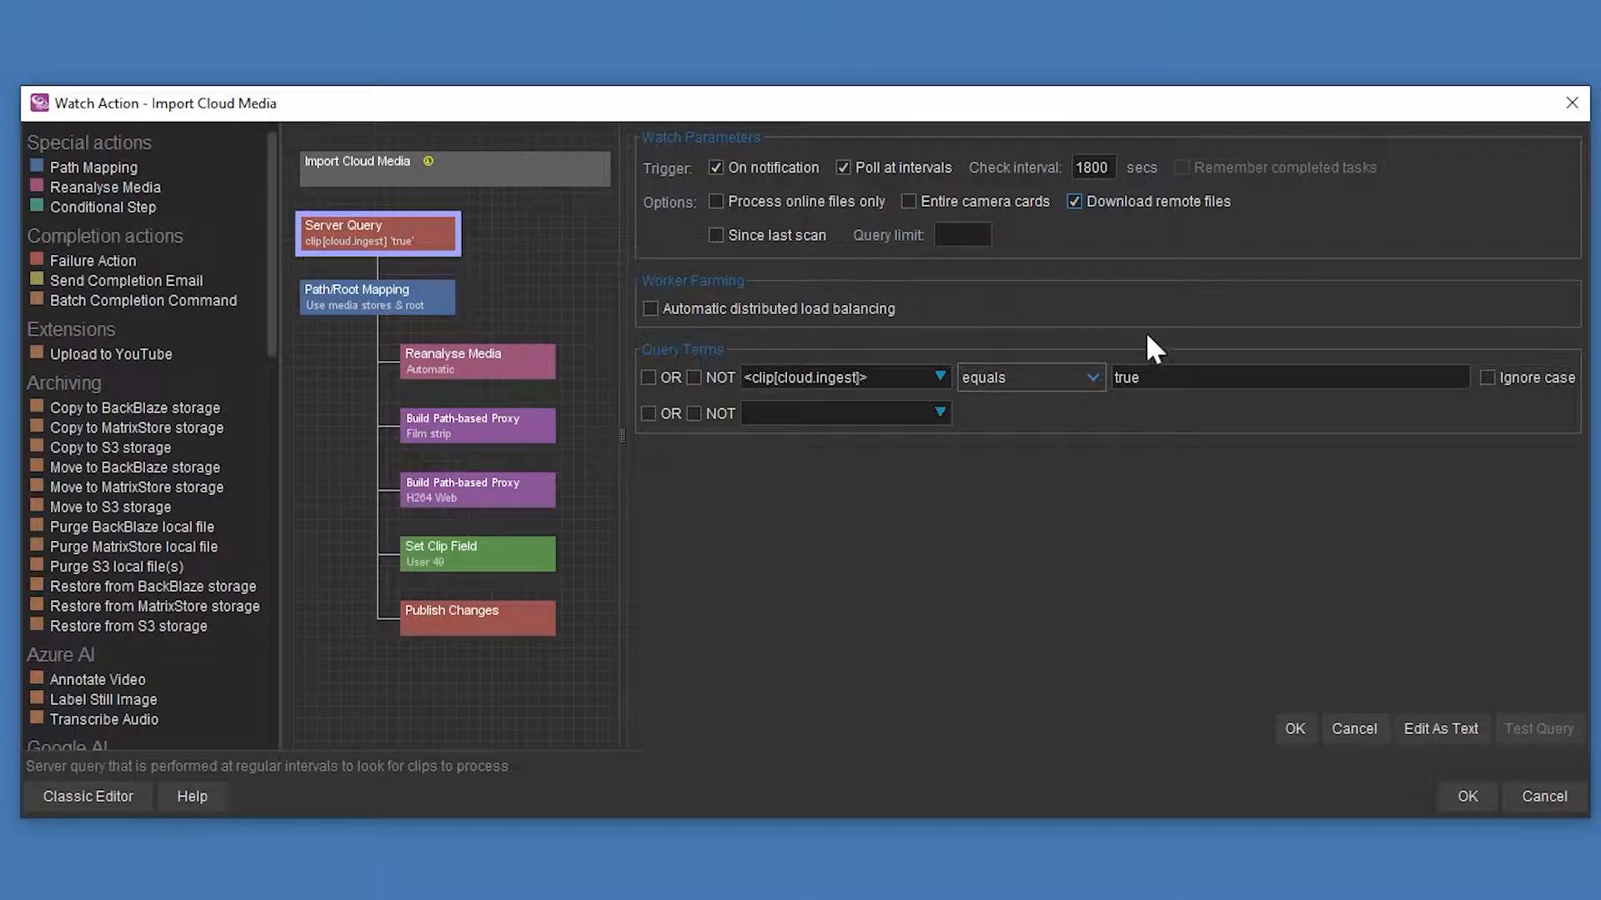
{"action": "left_click", "coordinate": [441, 359]}
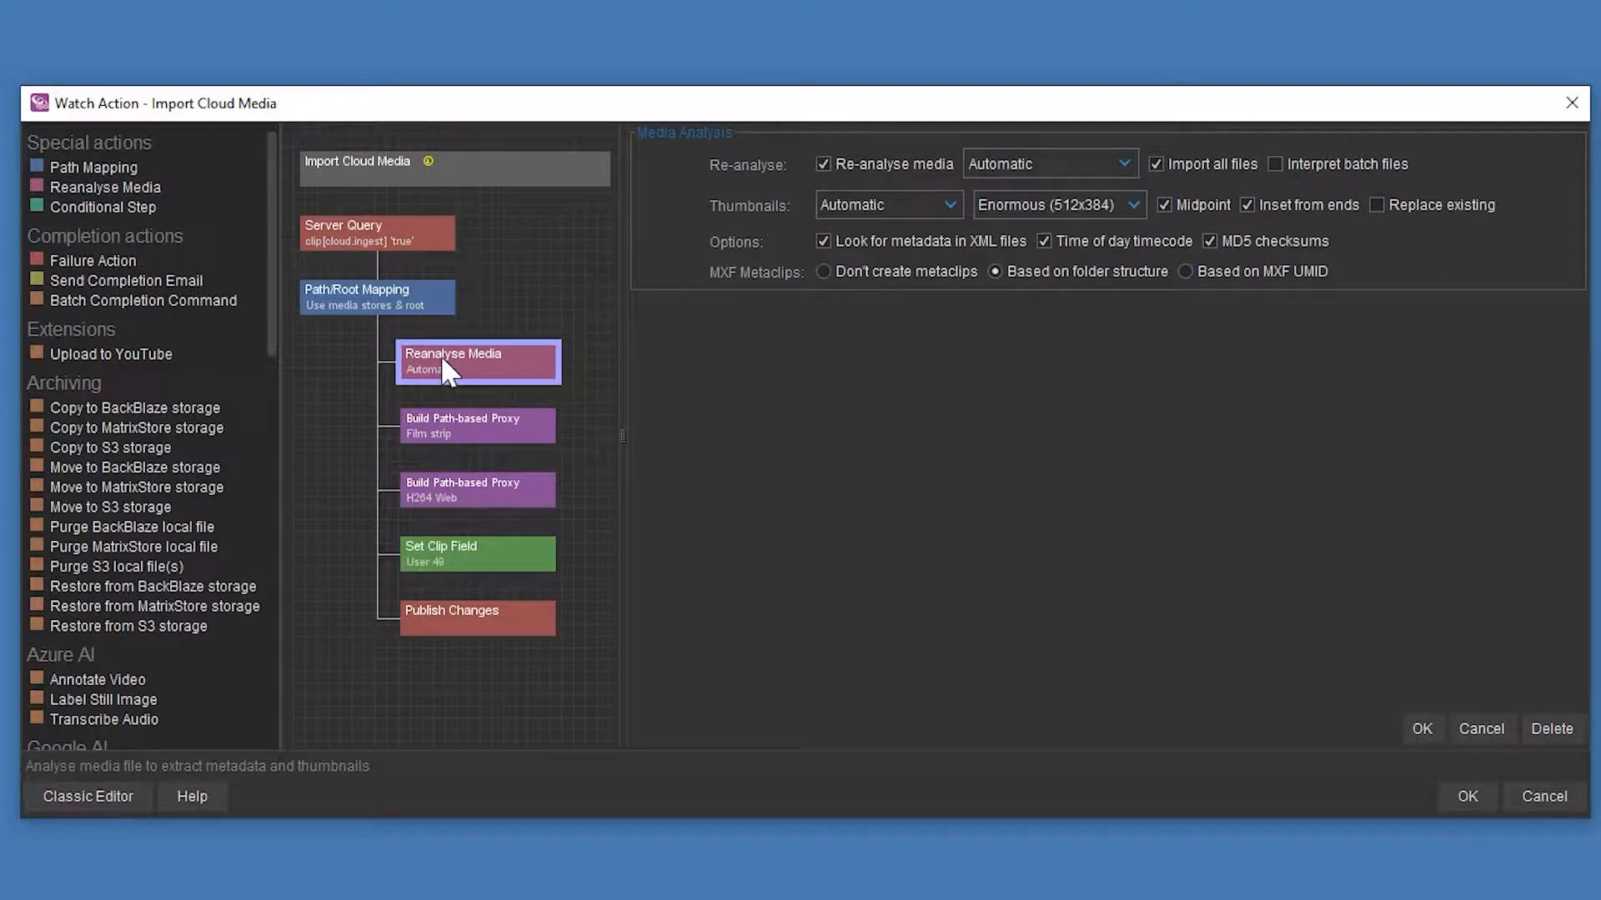
- Inspect the film strip proxy root /mnt/filmstrip/ and the H264 Web proxy root *
{"action": "left_click", "coordinate": [489, 435]}
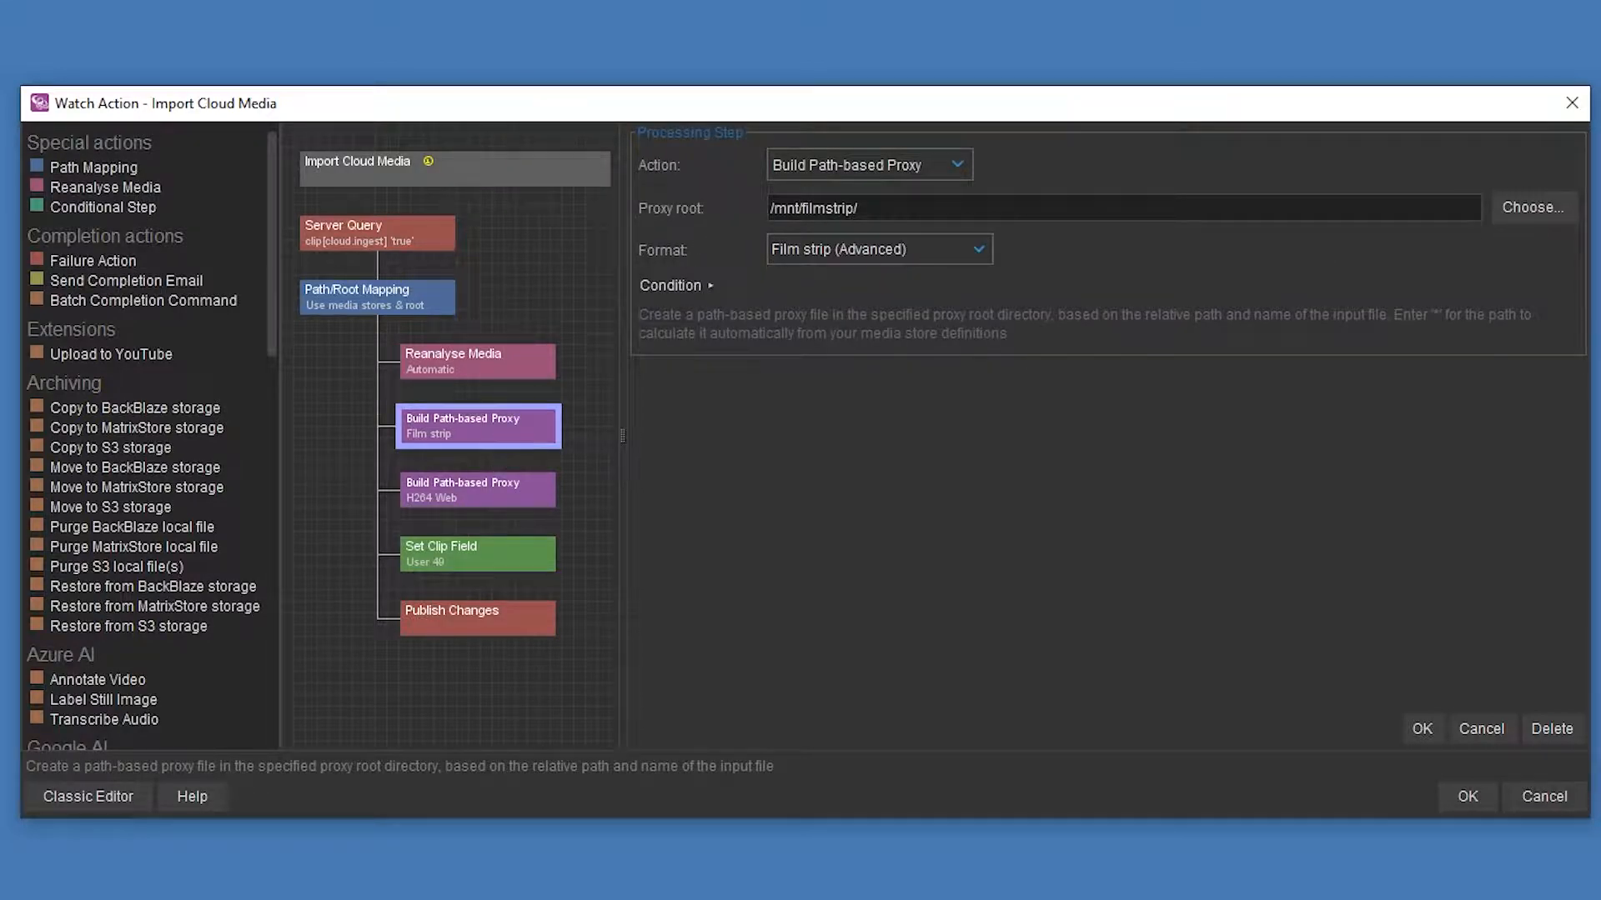
{"action": "key", "text": "Tab"}
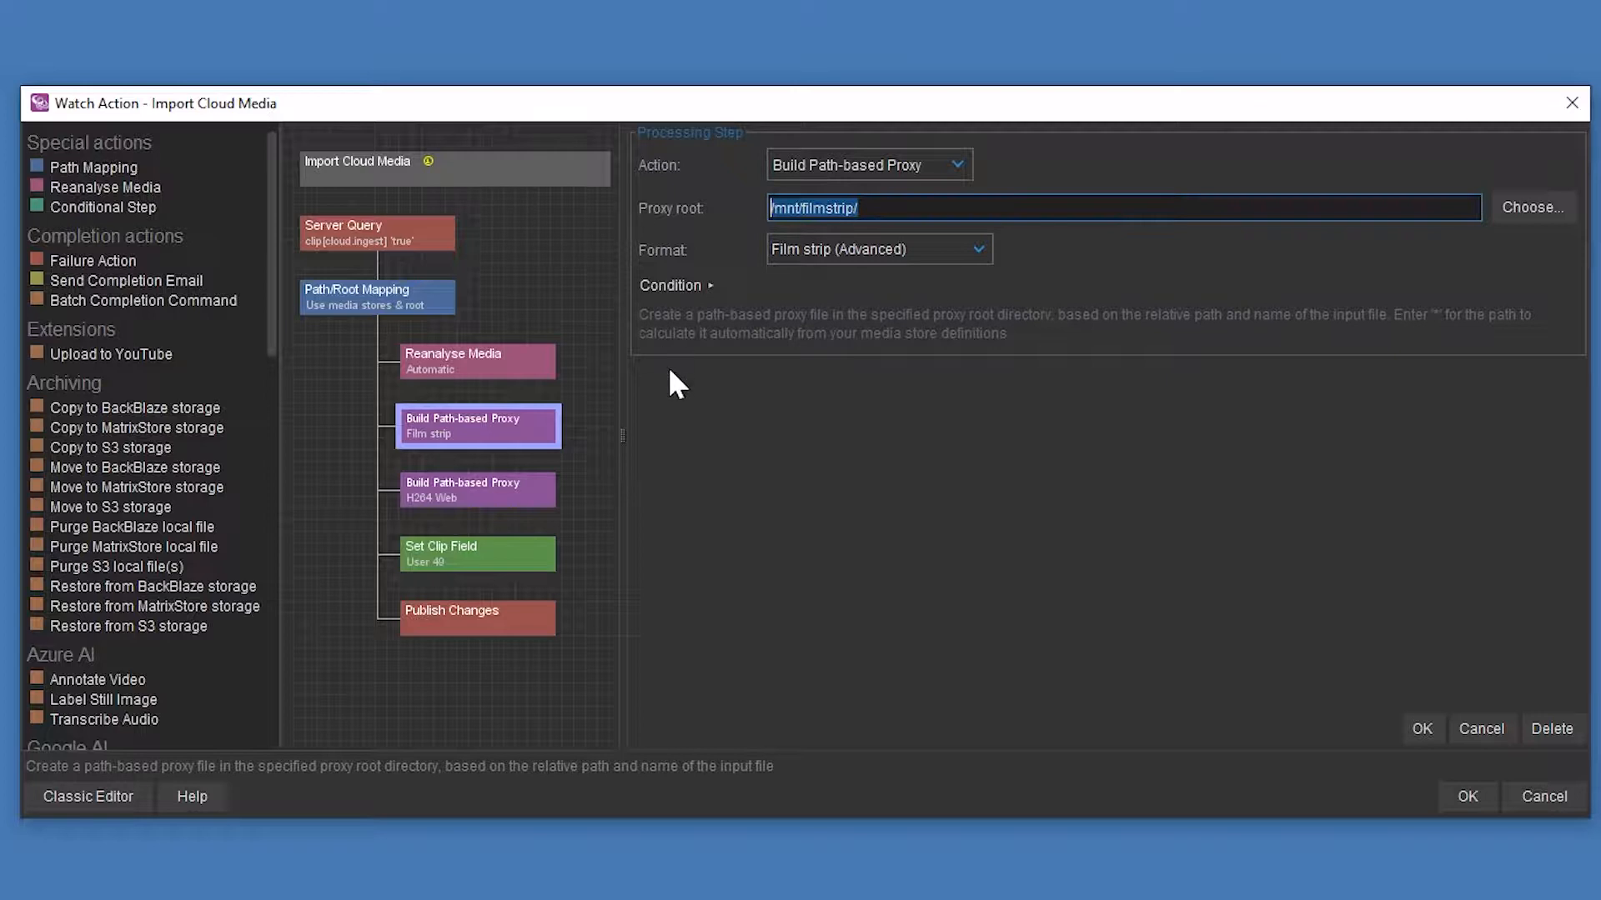
{"action": "left_click", "coordinate": [509, 501]}
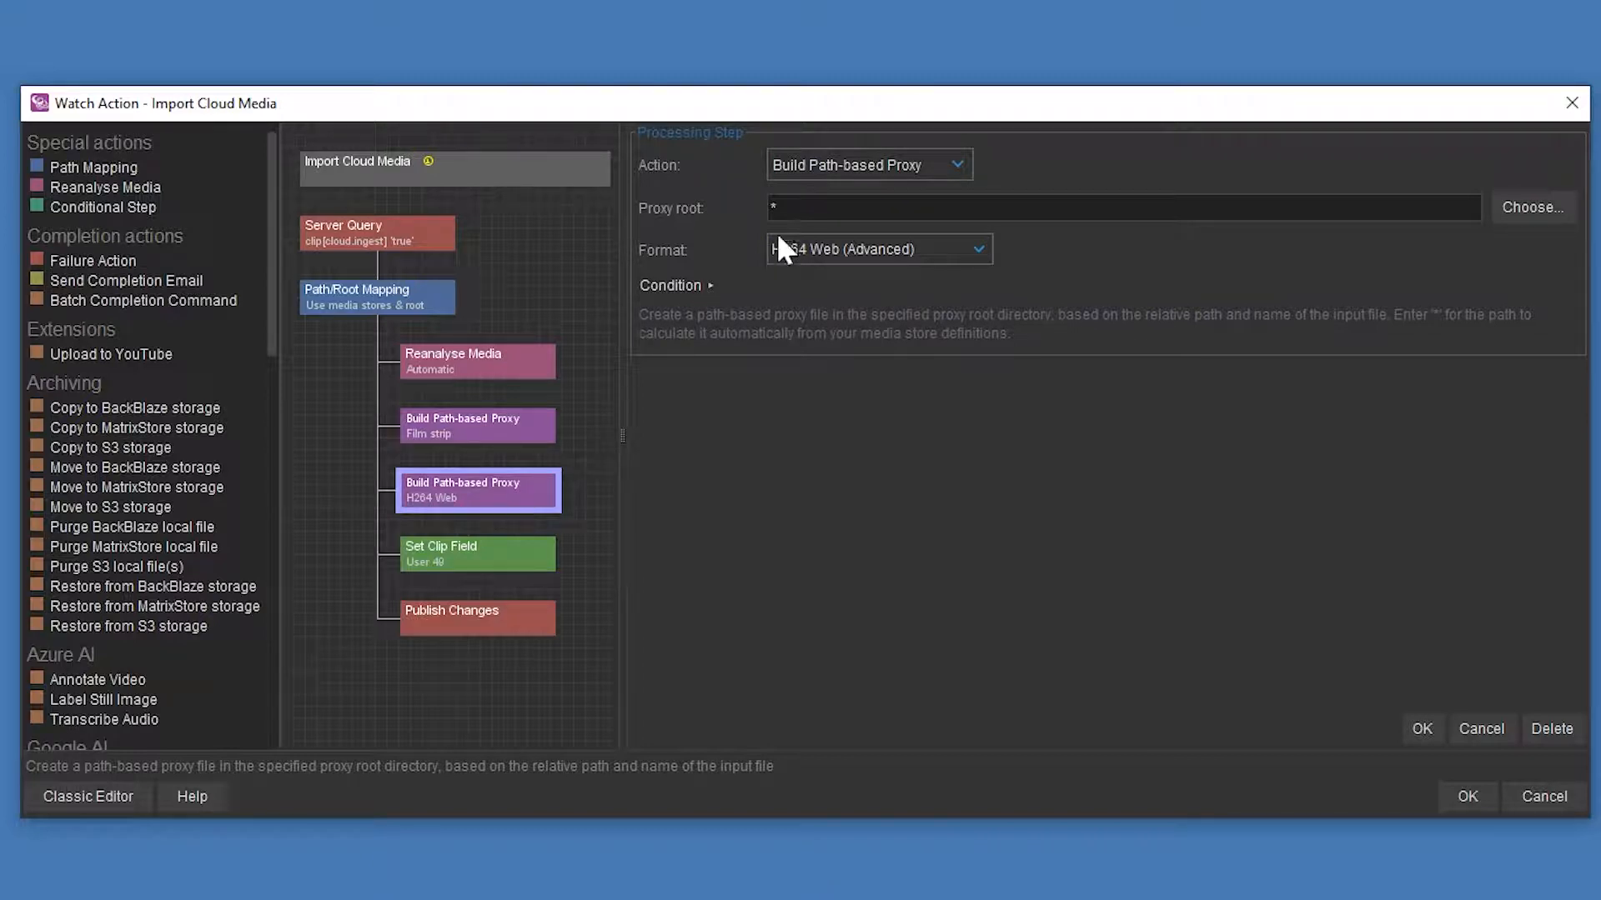
{"action": "left_click", "coordinate": [776, 209]}
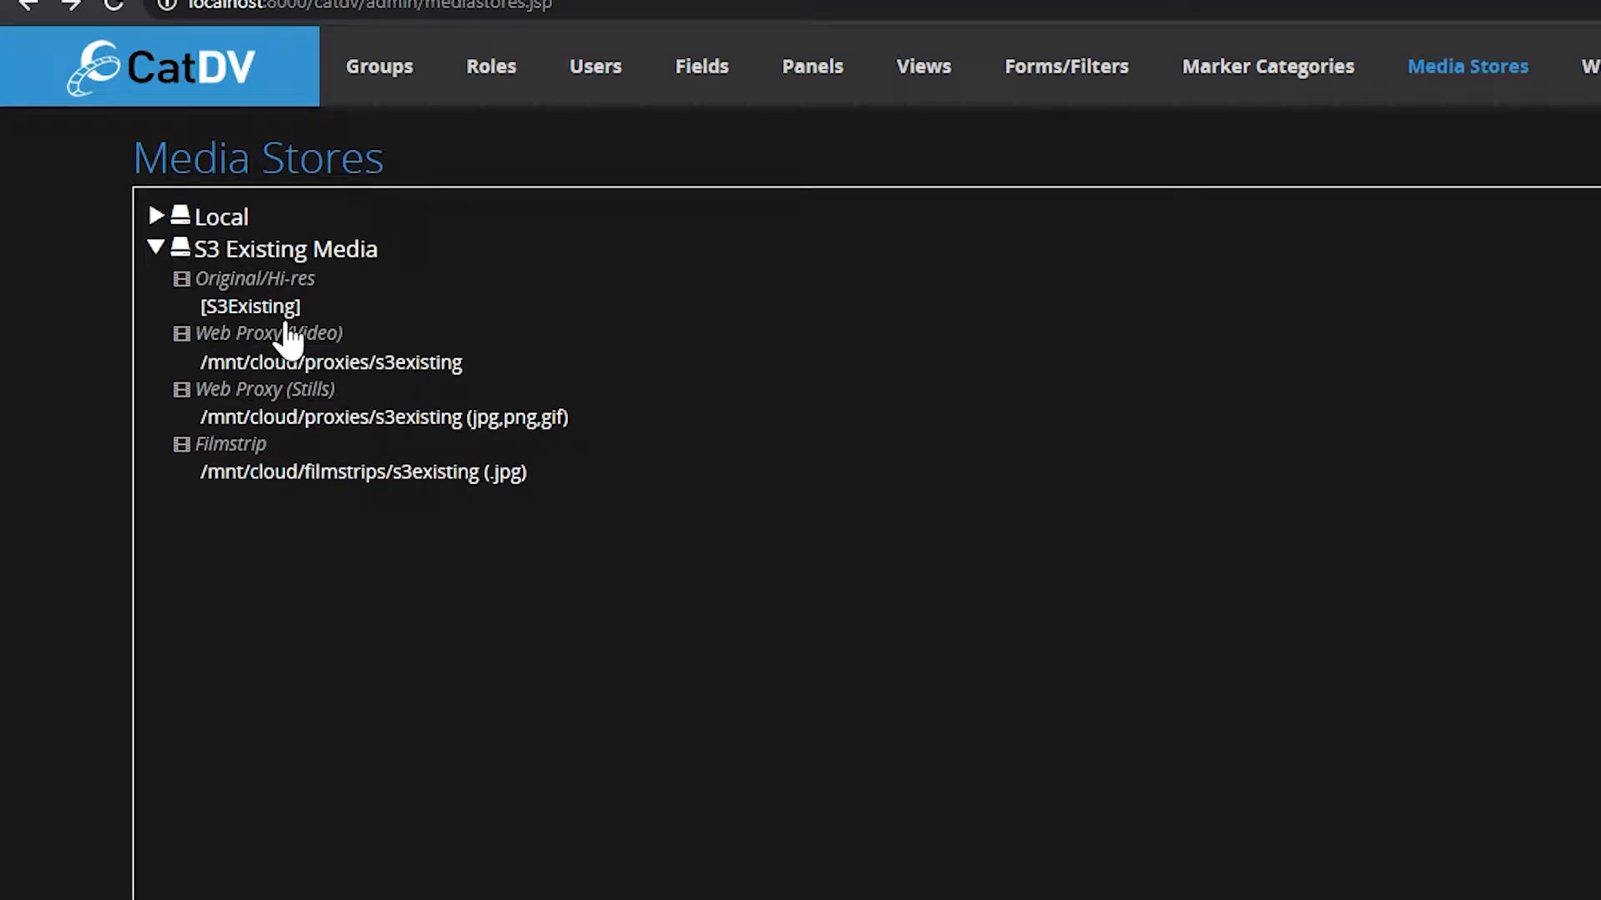
- Open Manage Volumes on the Media Stores page and view the S3ExistingMedia remote volume settings
{"action": "mouse_move", "coordinate": [296, 315]}
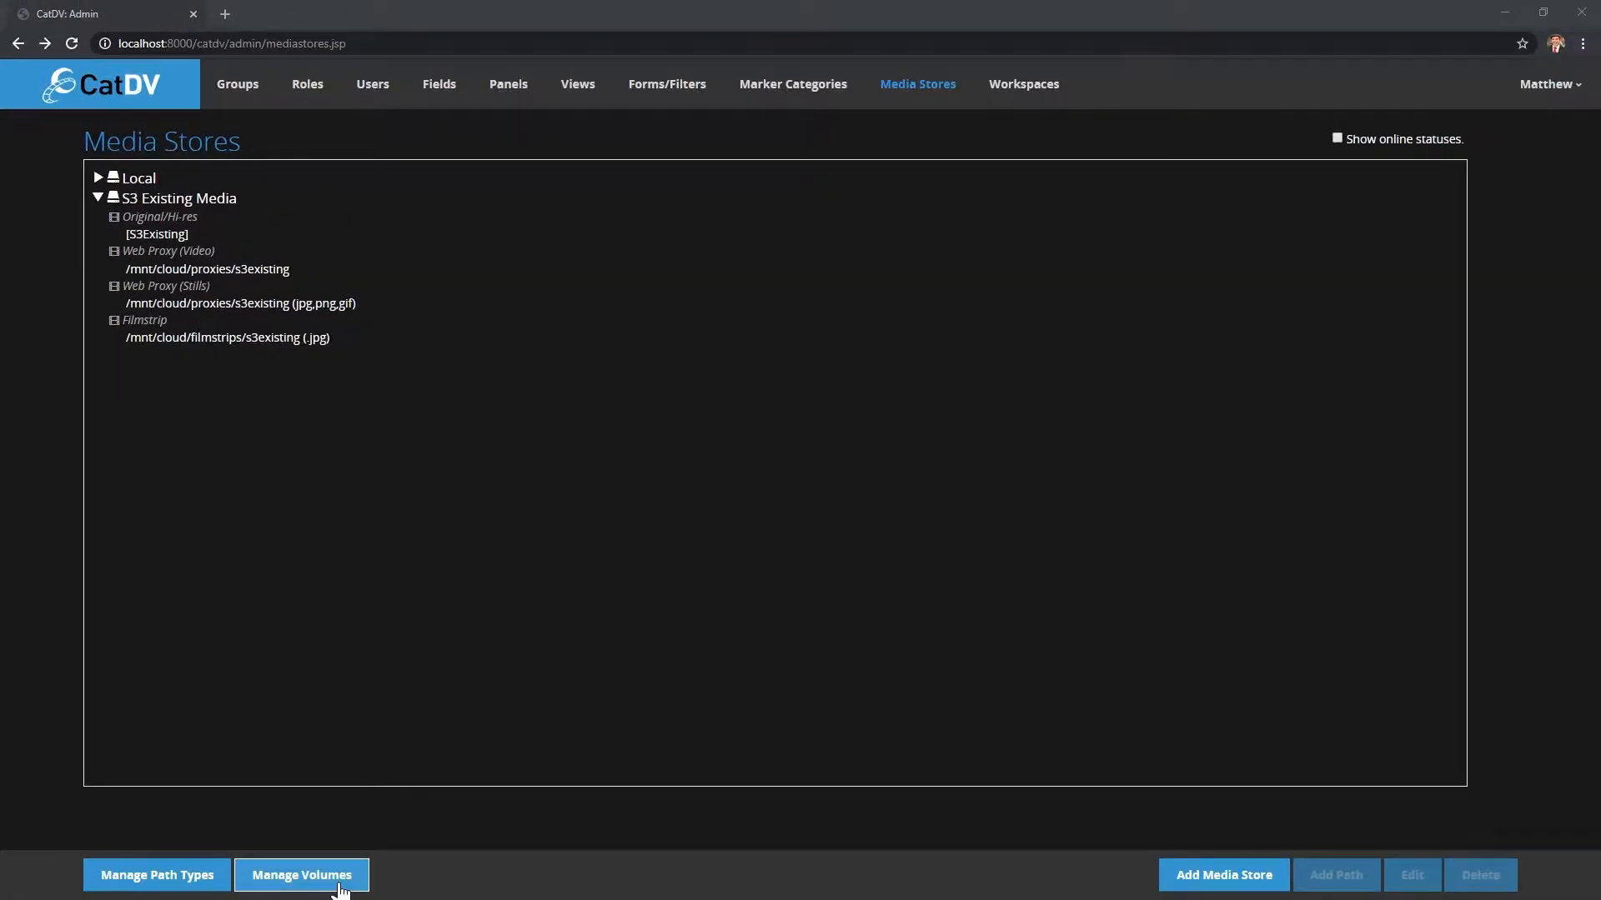
{"action": "left_click", "coordinate": [340, 887]}
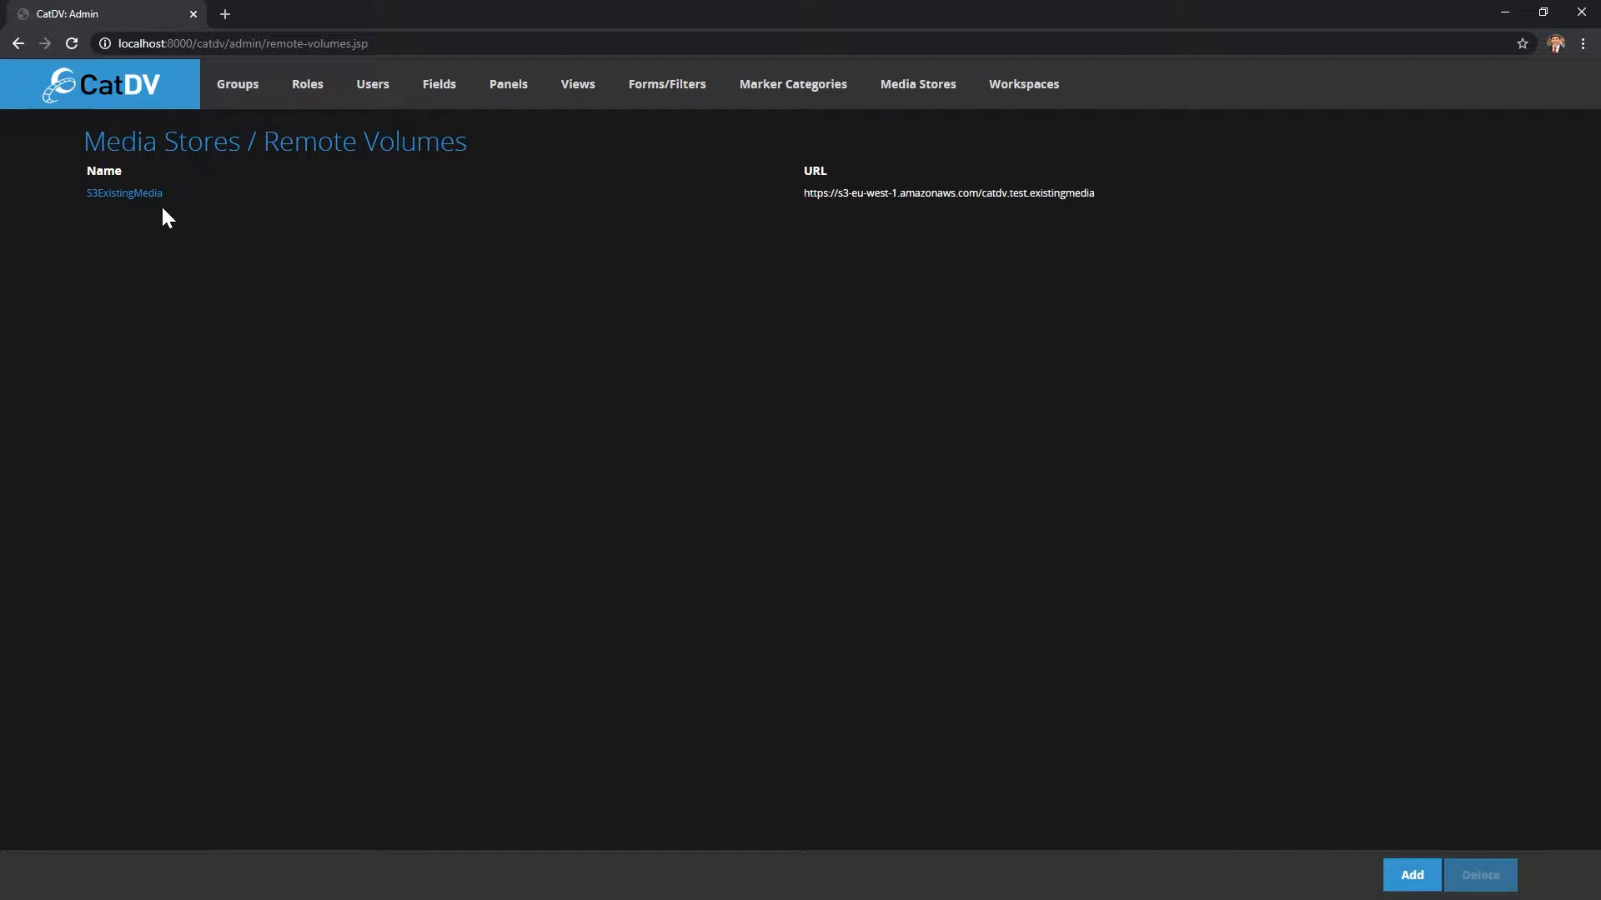
{"action": "left_click", "coordinate": [134, 194]}
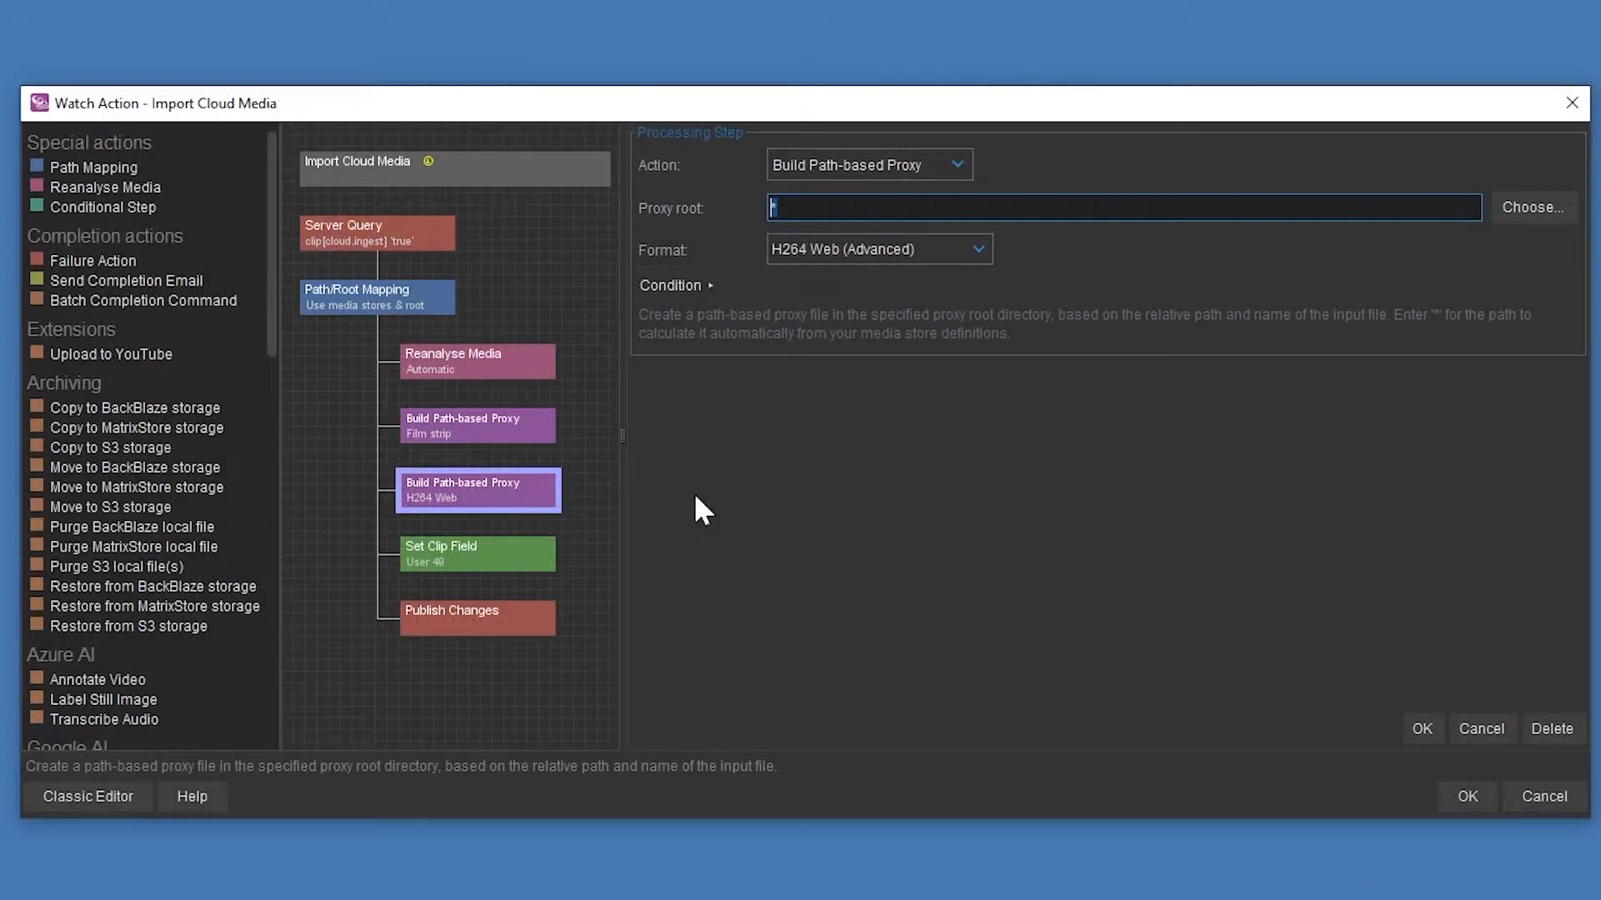
- Check the User 49 and Publish Changes steps, then save Import Cloud Media, raising the egress-fee warning
{"action": "left_click", "coordinate": [497, 540]}
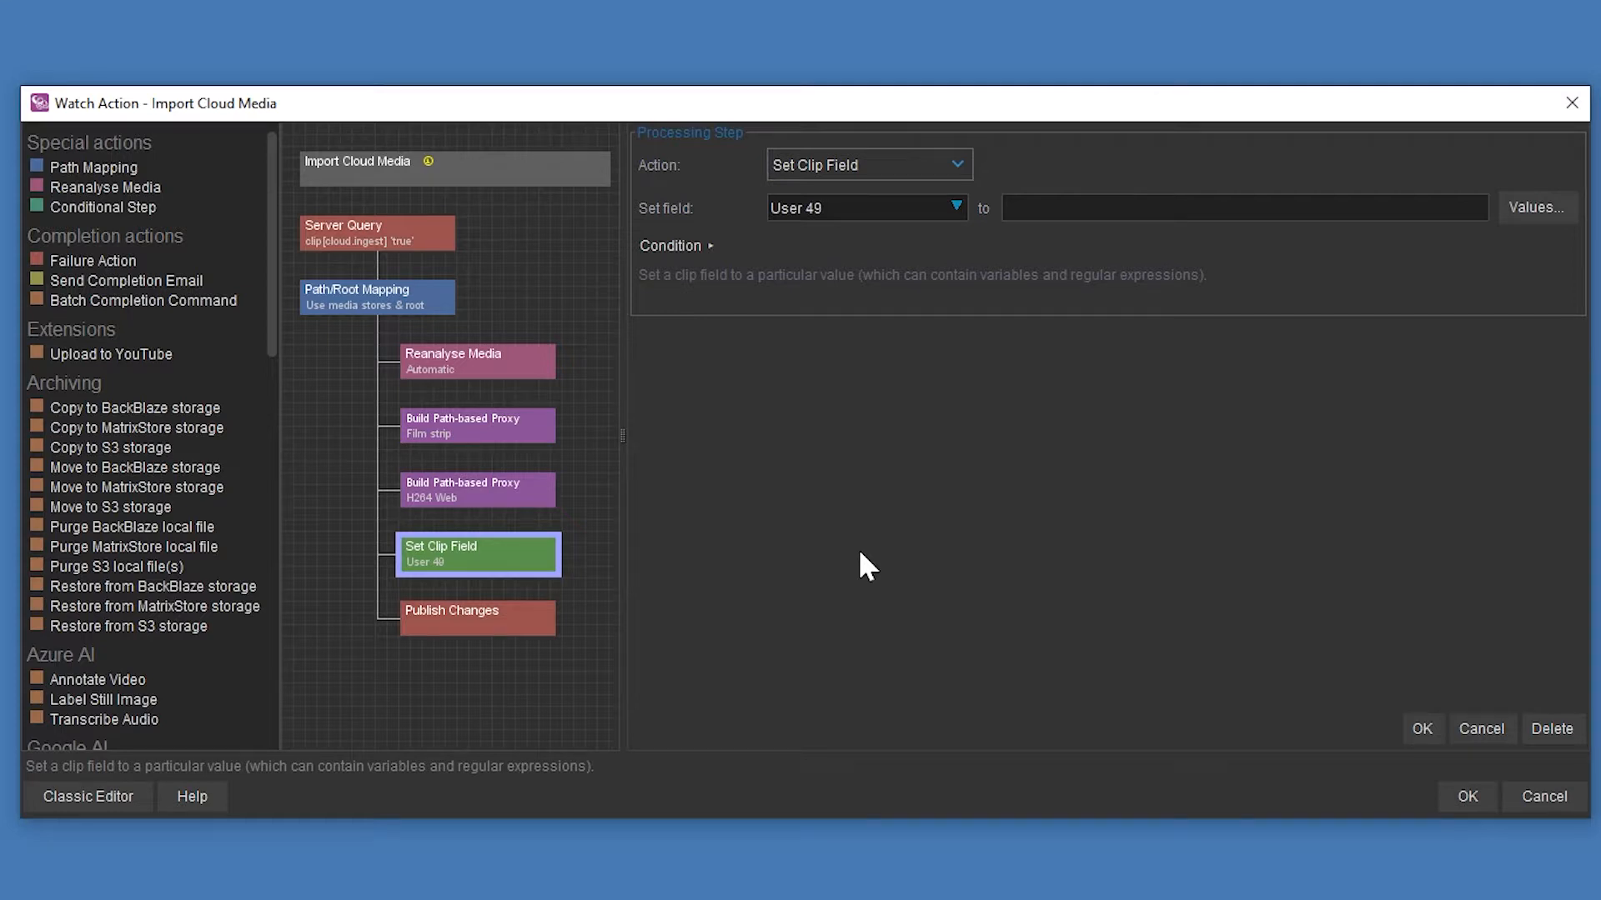
{"action": "left_click", "coordinate": [499, 639]}
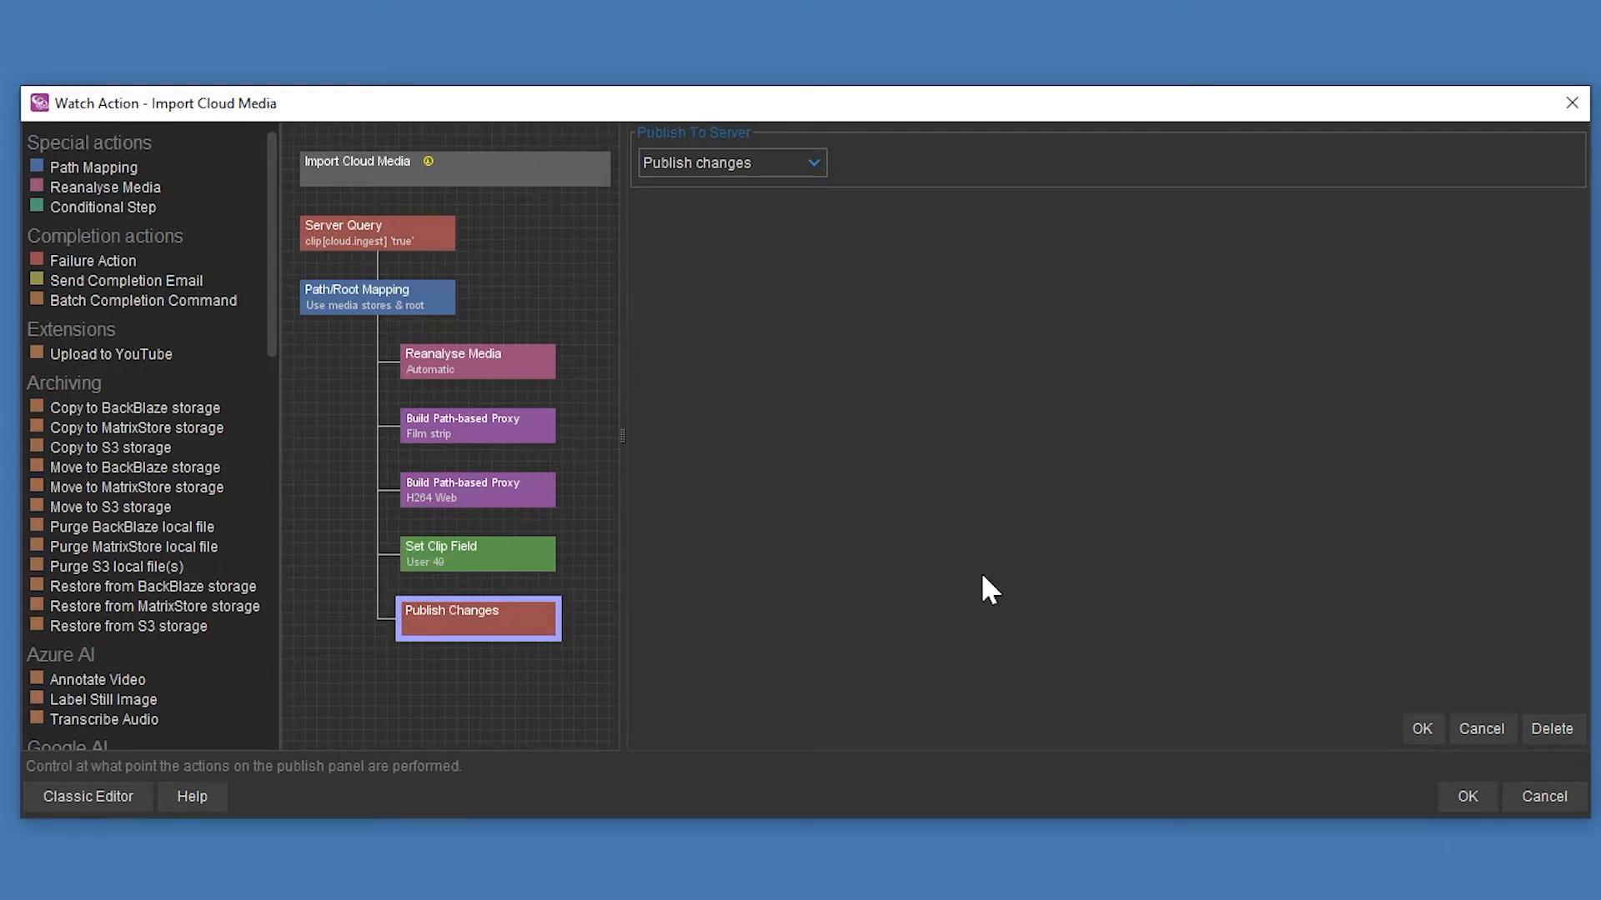
{"action": "left_click", "coordinate": [1470, 794]}
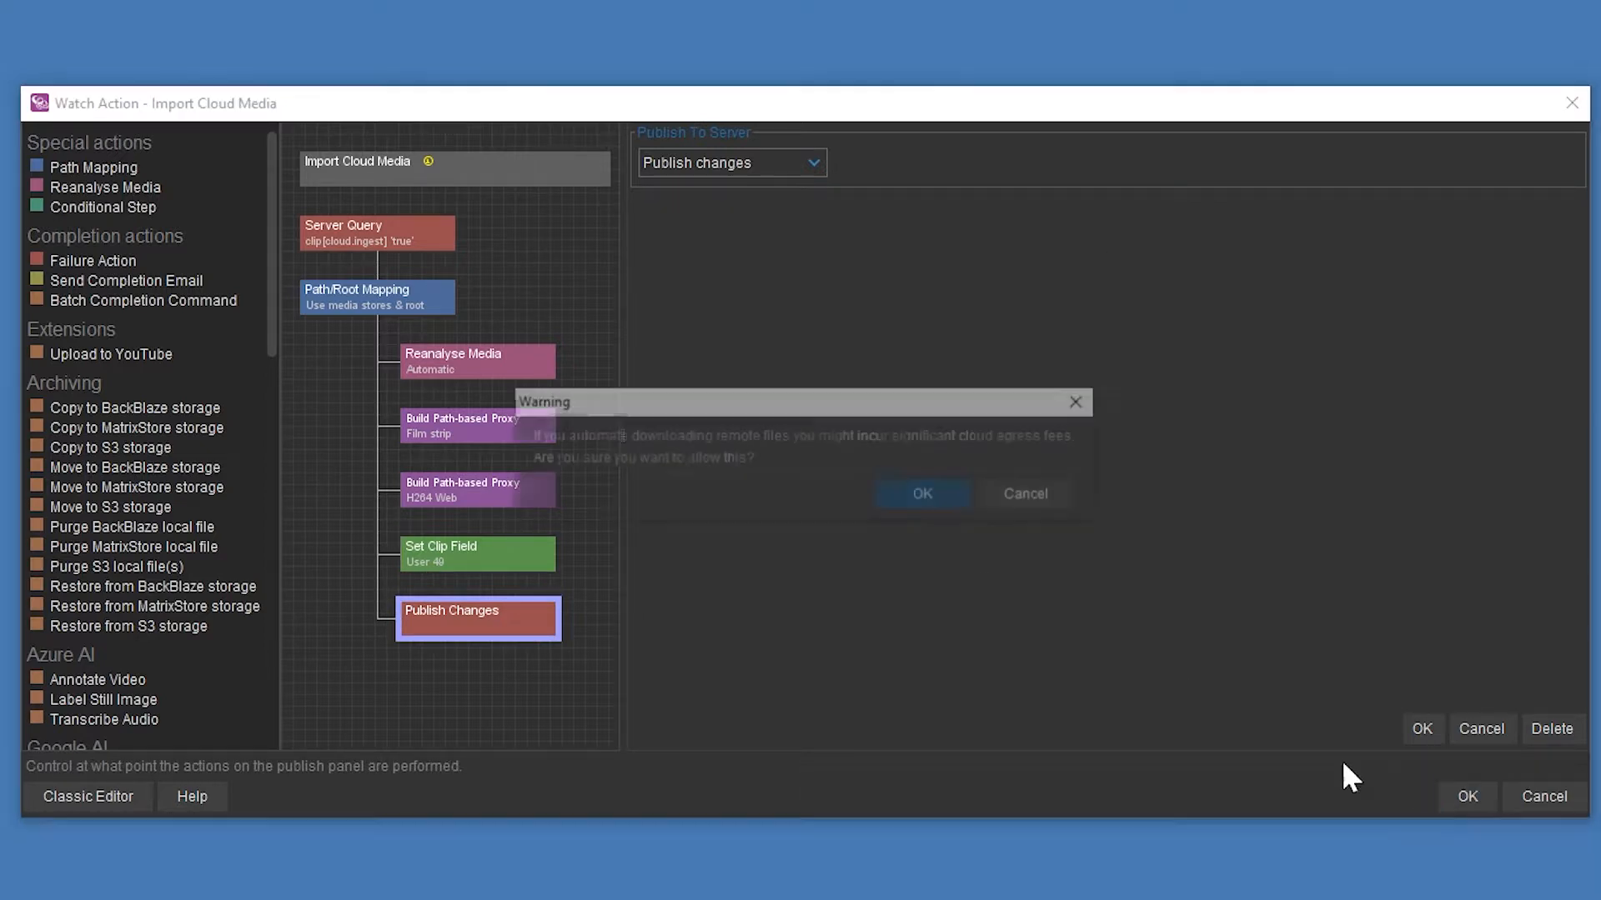